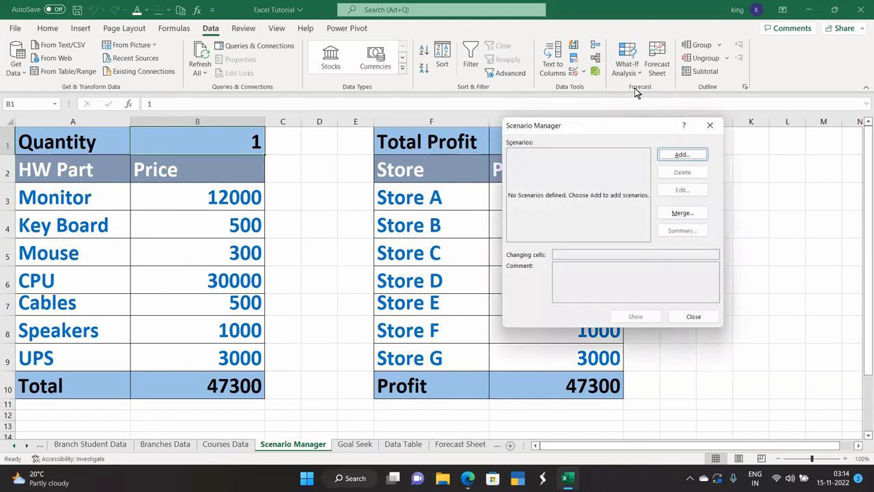
- Add a scenario named "Quantity 1" with changing cell B1 and a value of 1
left_click(671, 156)
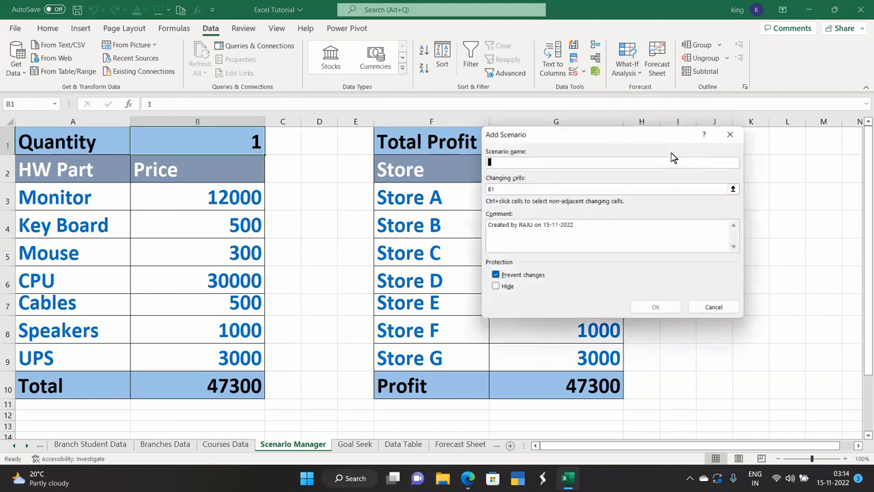
type("Quantity 1")
left_click(507, 190)
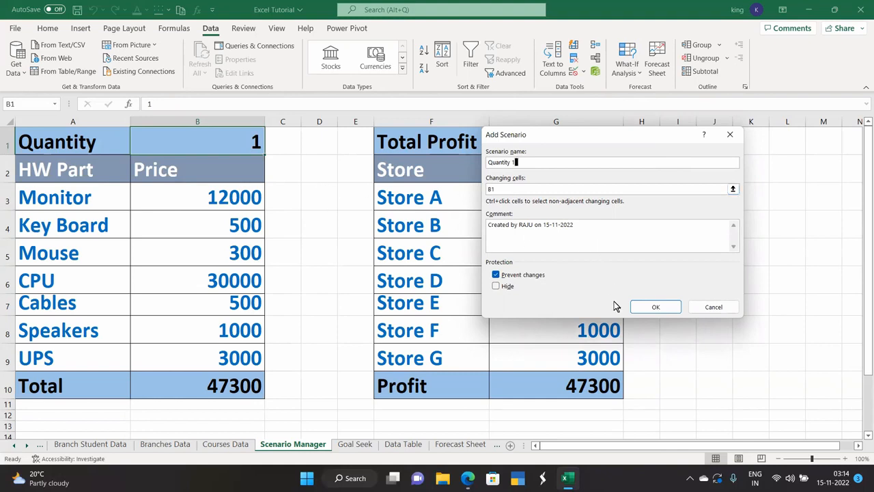
left_click(653, 307)
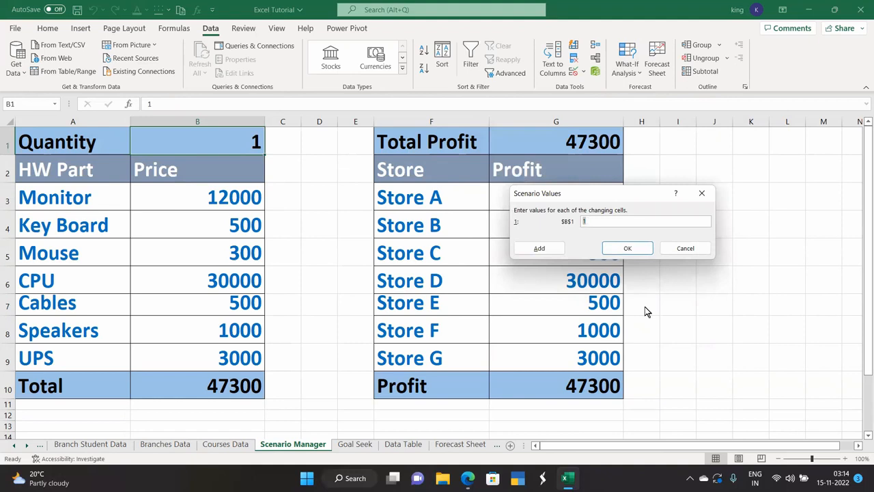
left_click(628, 249)
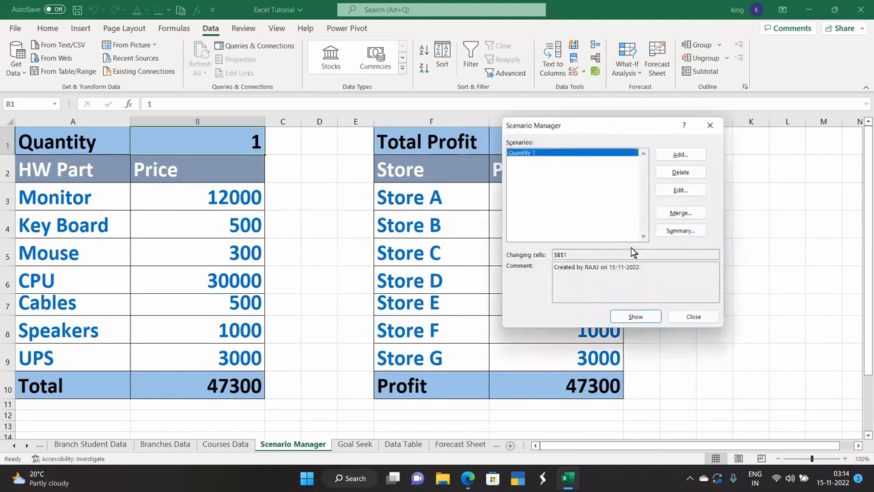
- Add a second scenario named "Q 2" that sets changing cell B1 to 2
left_click(672, 155)
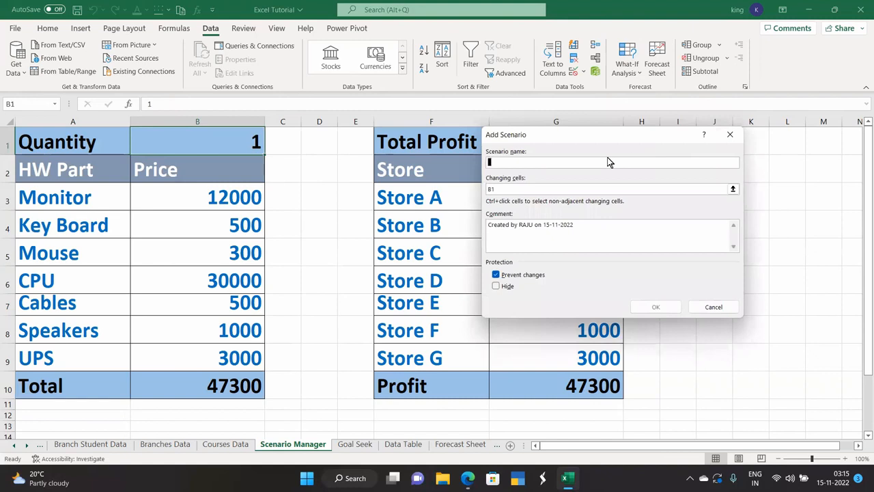
type("Q 2")
left_click(644, 306)
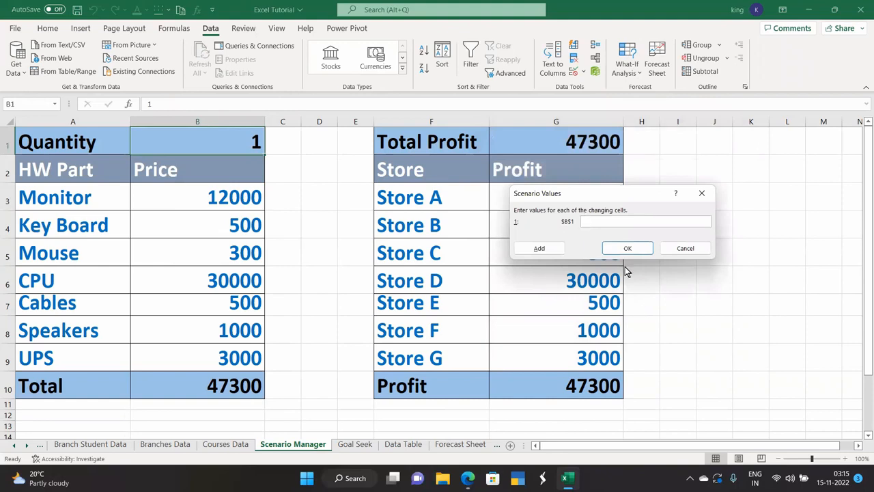
type("2")
left_click(636, 250)
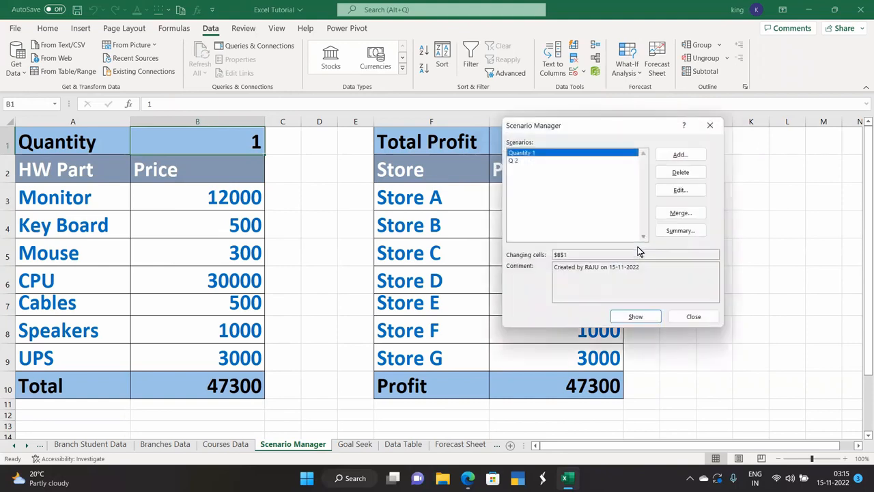
- Add a third scenario named "q3" that sets changing cell B1 to 3
left_click(669, 155)
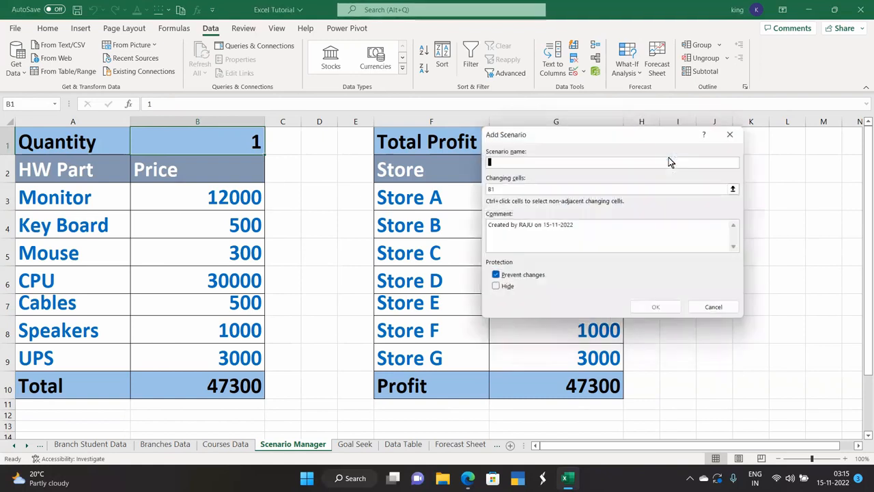
type("q3")
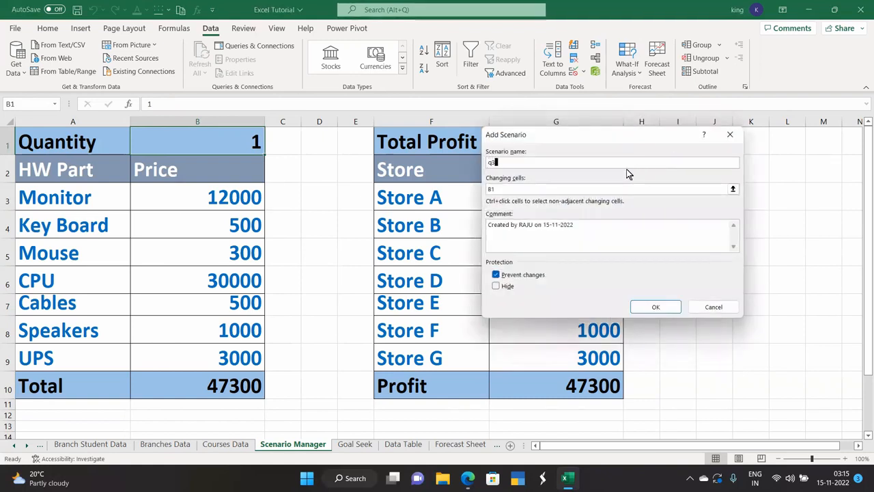
left_click(654, 307)
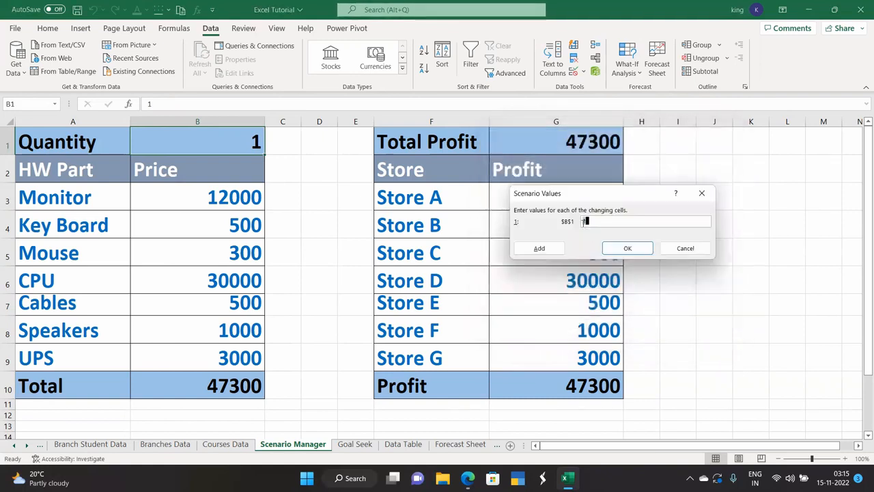
key("BackSpace")
type("3")
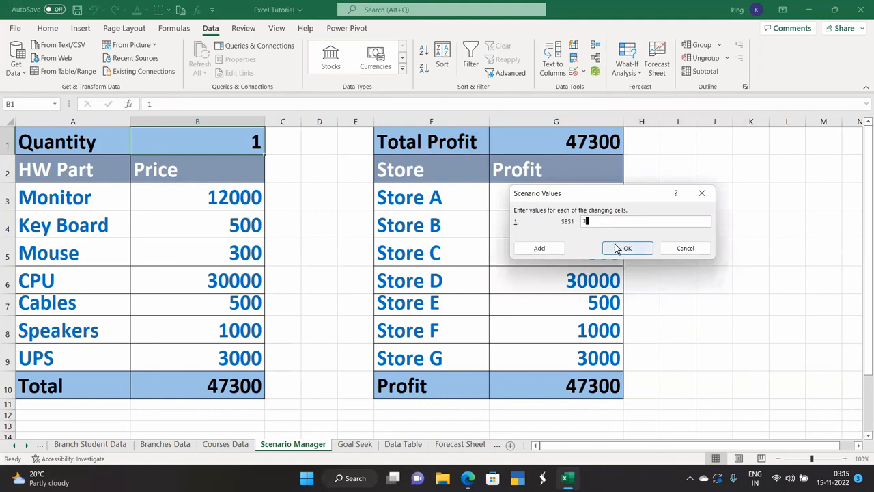
left_click(623, 248)
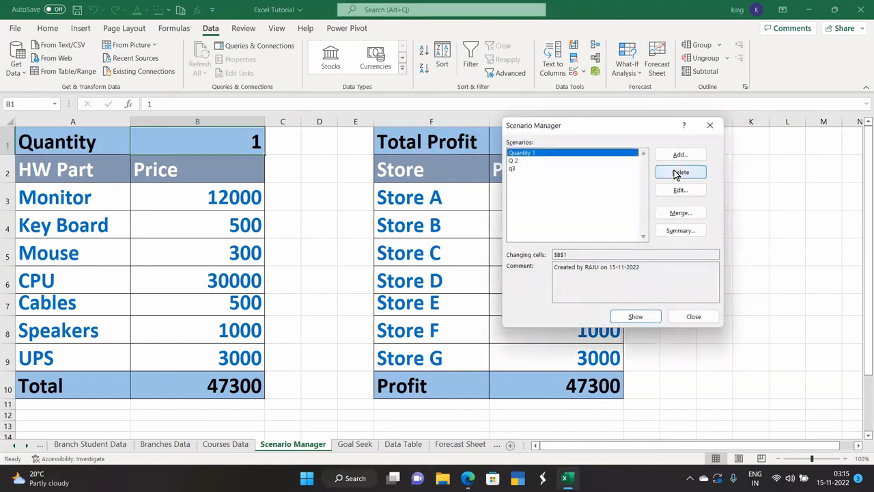
- Add a fourth scenario named "Q4" that sets changing cell B1 to 4
left_click(678, 157)
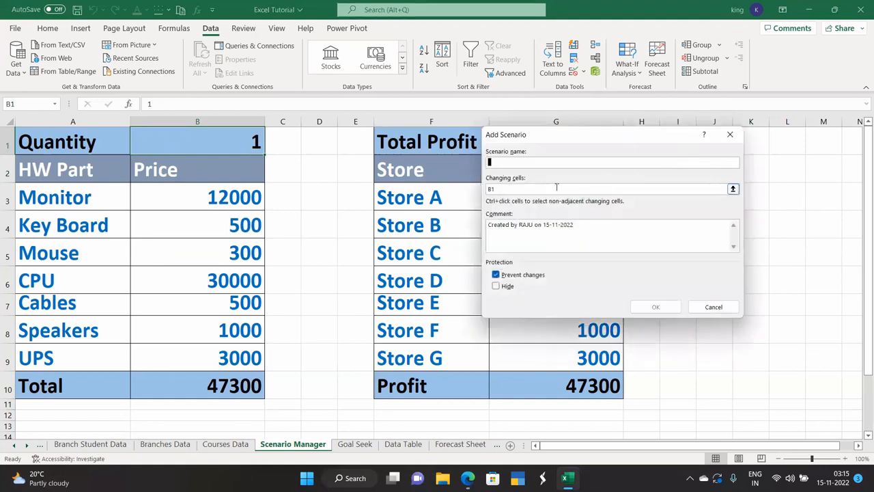
type("Q4")
left_click(640, 307)
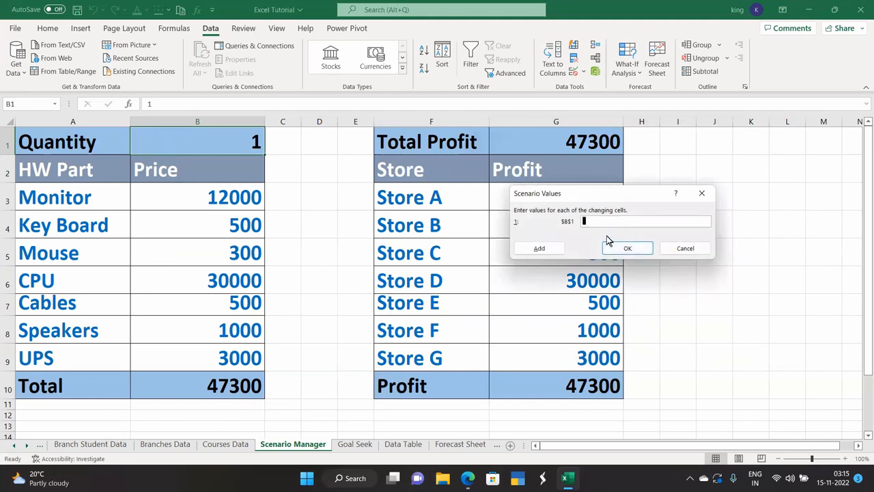
type("4")
left_click(615, 249)
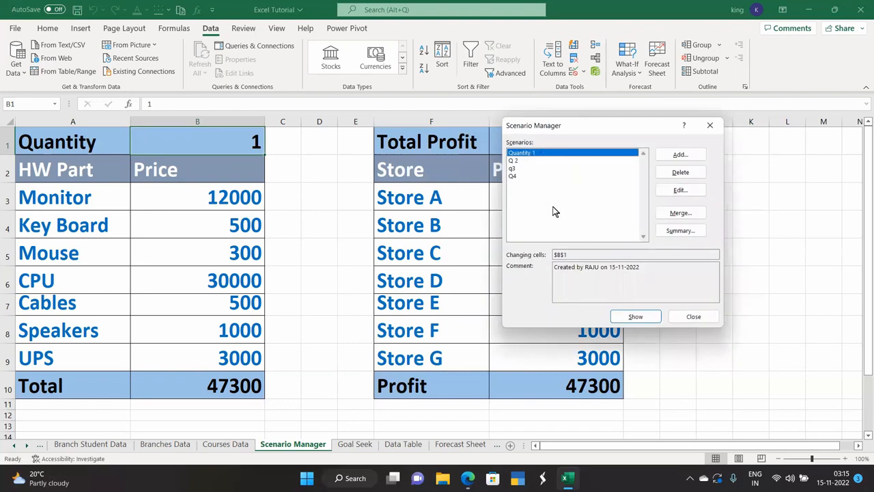
- Generate a scenario summary report of the defined scenarios with B10 as the result cell
left_click(523, 168)
left_click(520, 162)
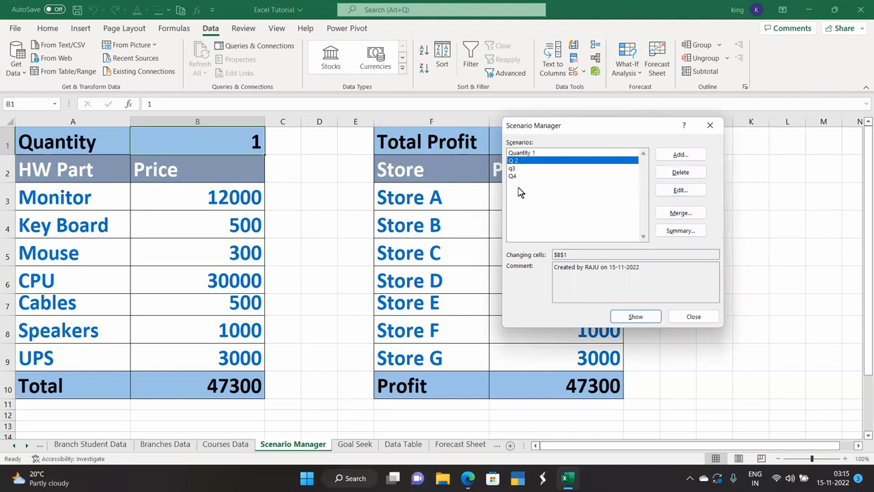
left_click(671, 234)
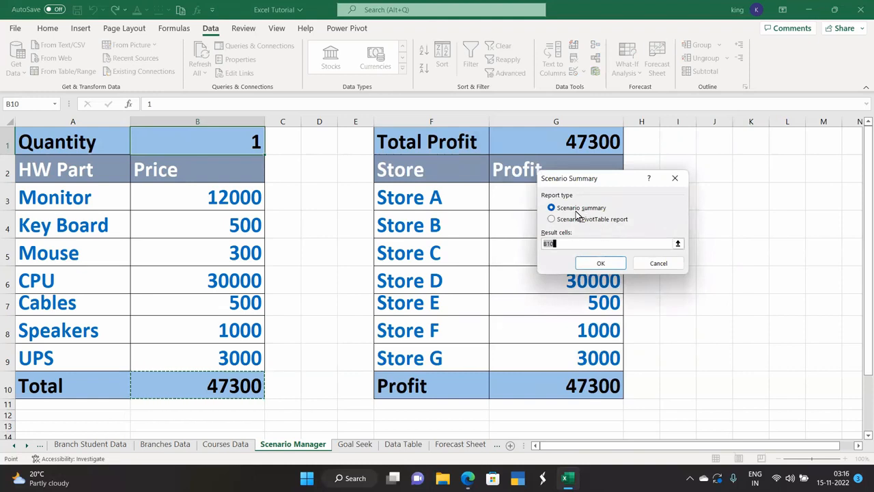
left_click(599, 263)
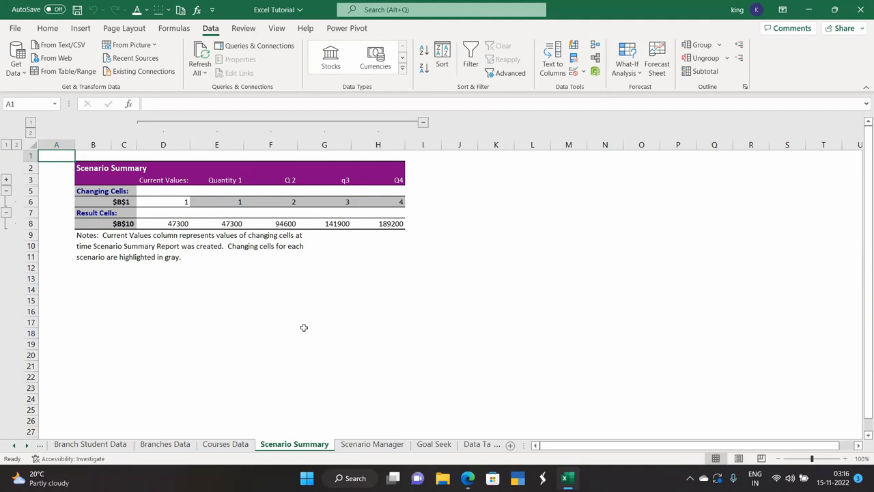
right_click(296, 448)
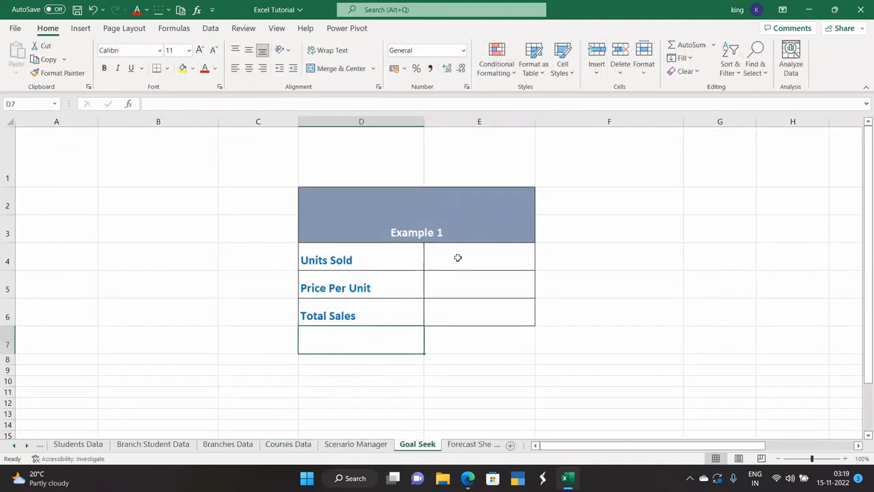
- Enter 100 for Units Sold and 15000 for Price Per Unit in the Example 1 table on the Goal Seek sheet
left_click(458, 258)
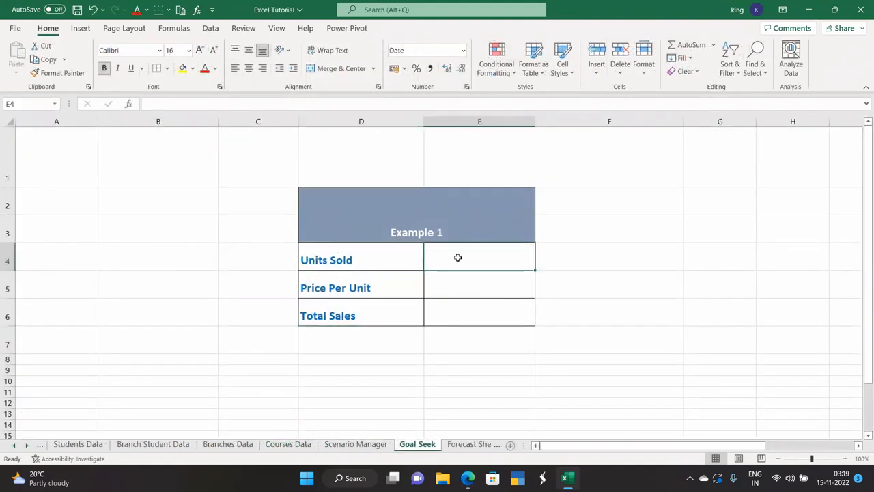
left_click(463, 254)
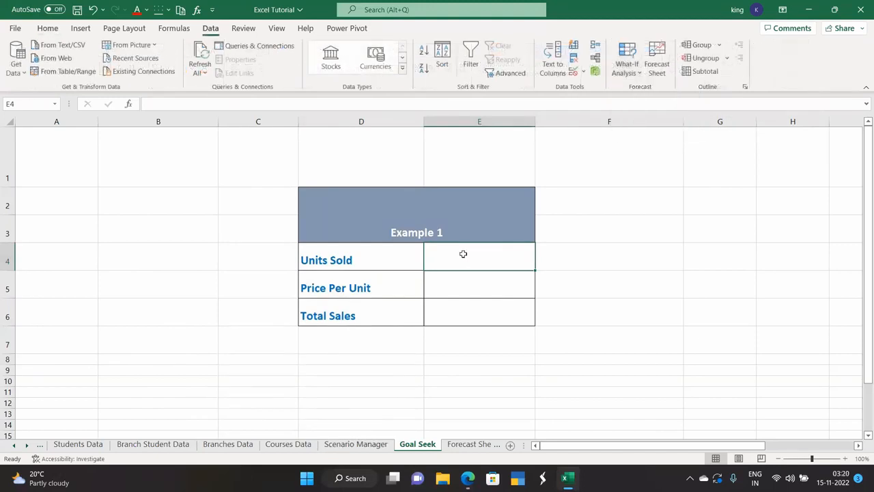
type("100")
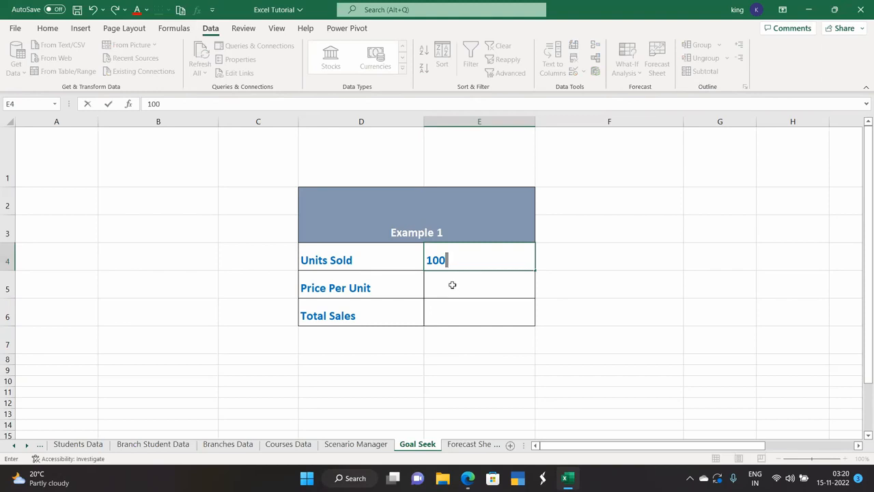
key("Return")
type("15000")
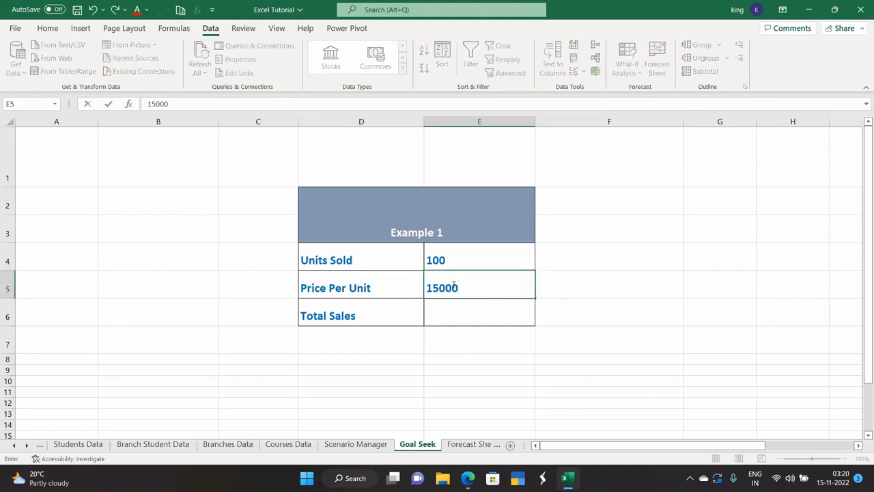
key("Return")
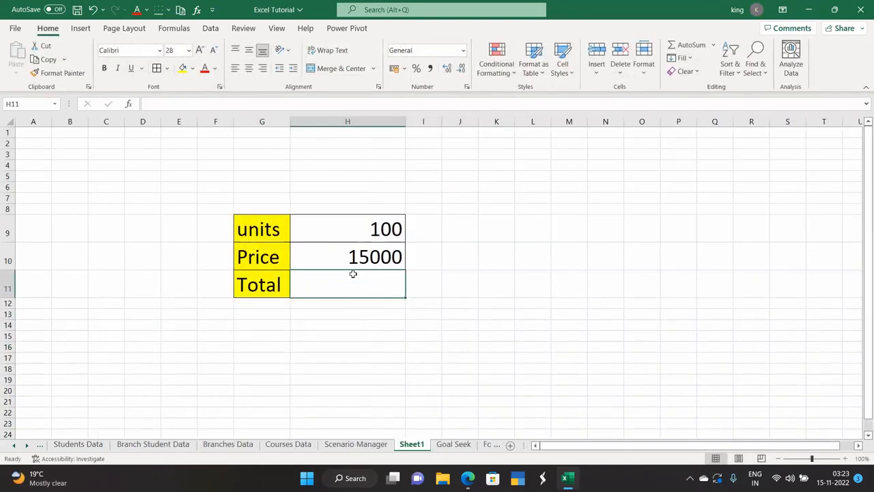
- Calculate the Total in cell H11 of Sheet1 with the formula =h9*h10
type("=")
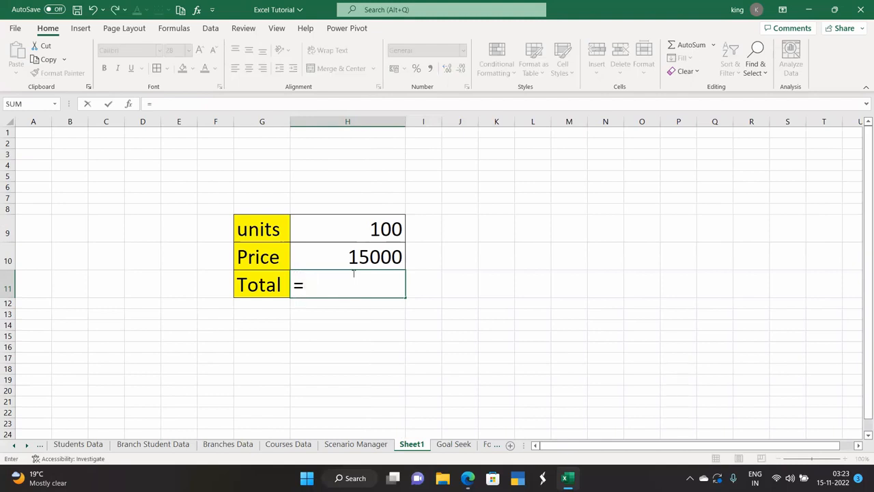
type("h")
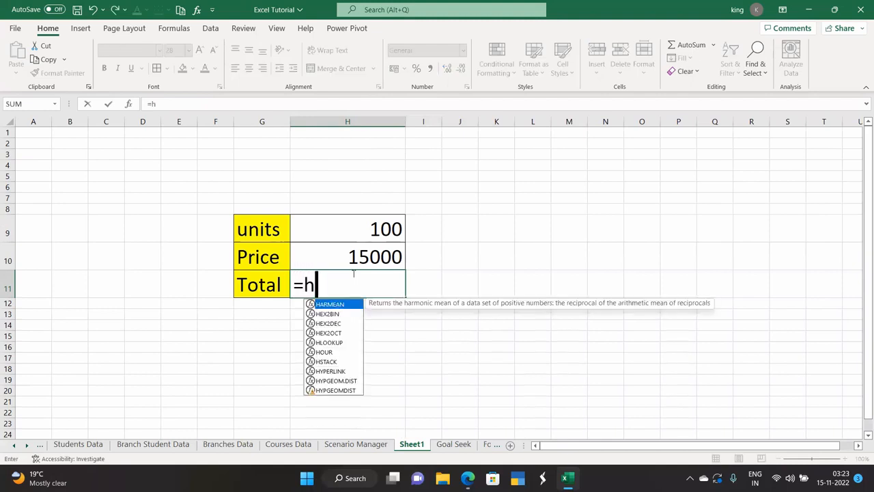
type("9*")
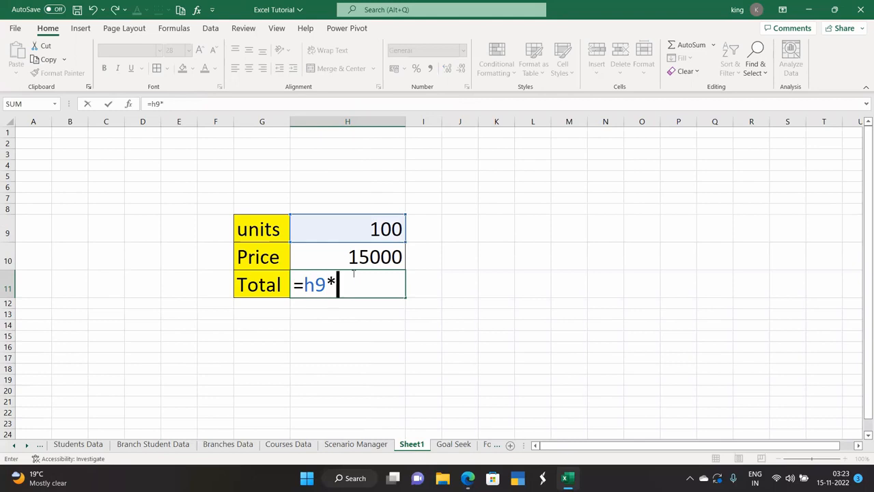
type("h1")
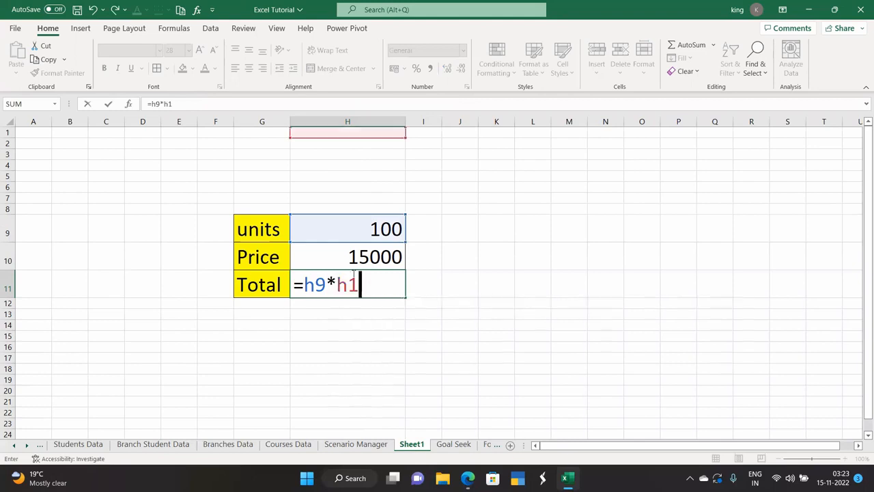
type("0")
key("Return")
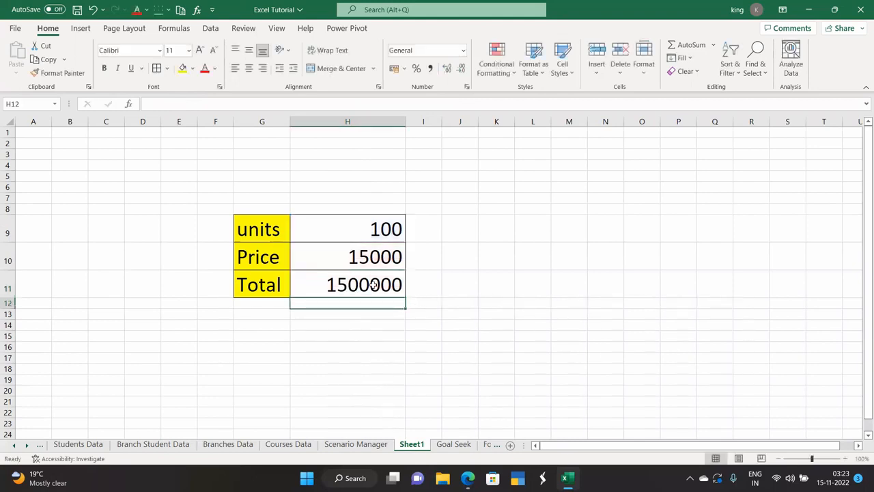
- Run Goal Seek to bring the Total in H11 to 2000000 by changing the units cell H9
left_click(363, 289)
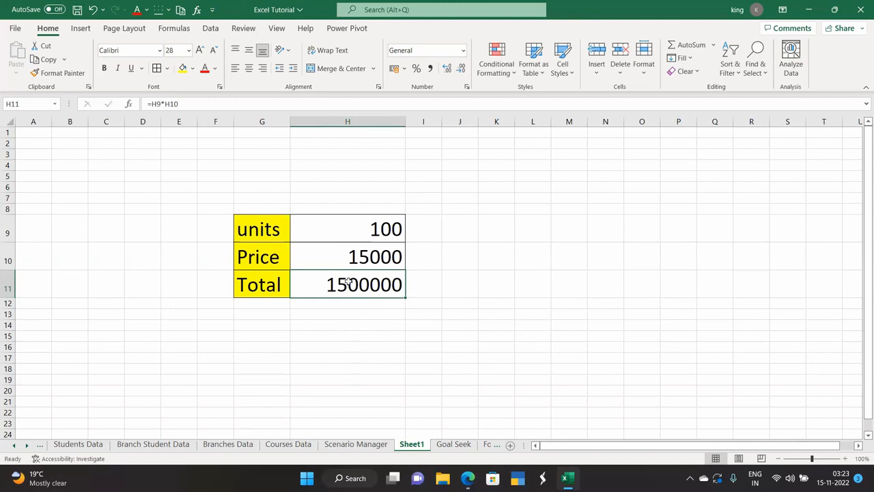
left_click(355, 333)
left_click(355, 286)
left_click(210, 29)
left_click(625, 64)
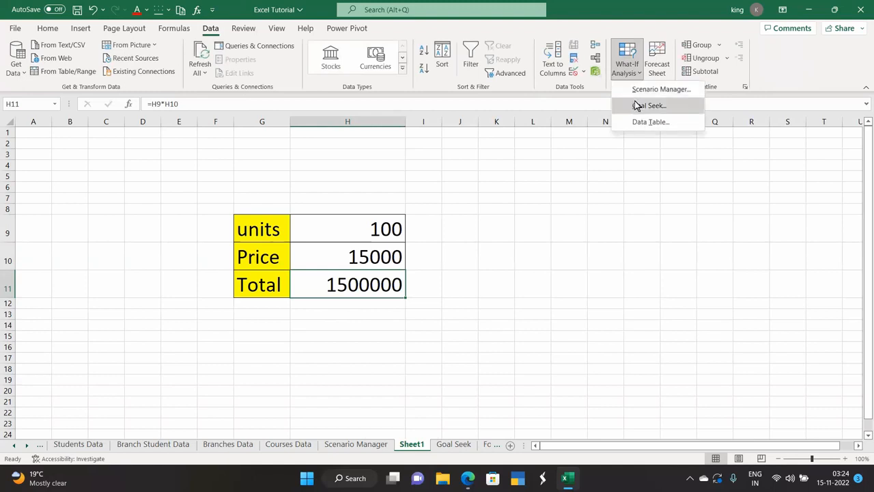
left_click(638, 104)
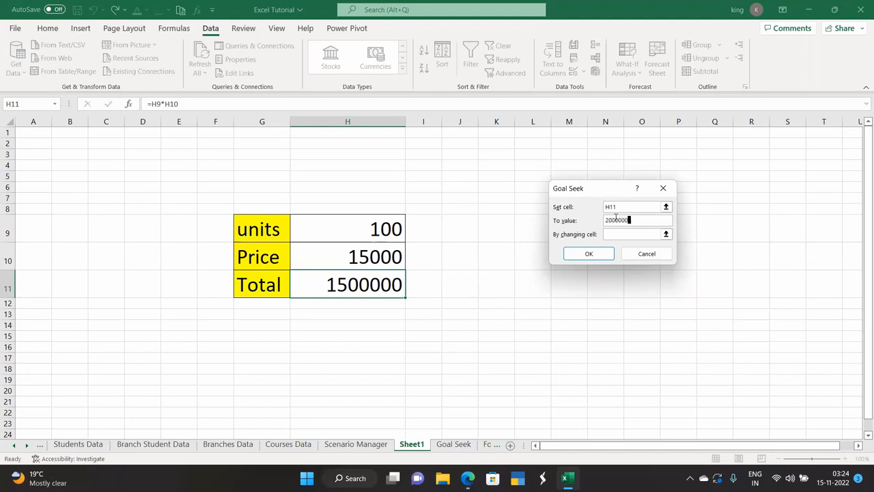
left_click(665, 233)
left_click(351, 233)
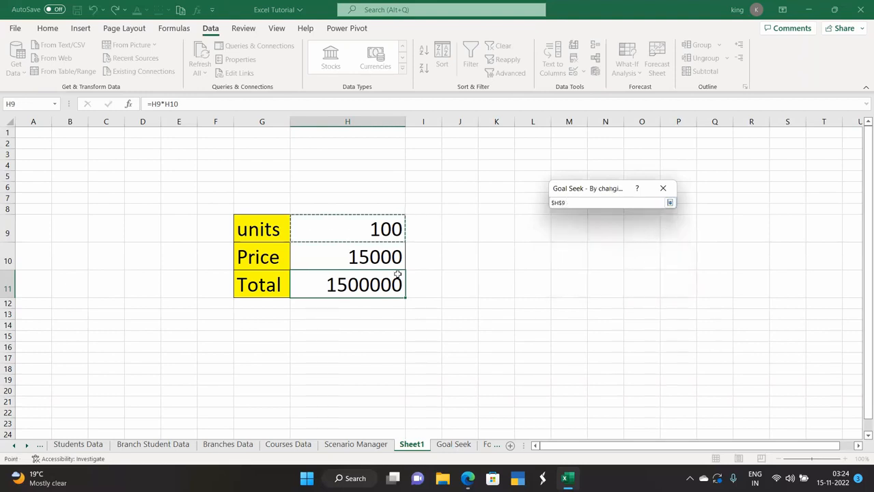
left_click(669, 203)
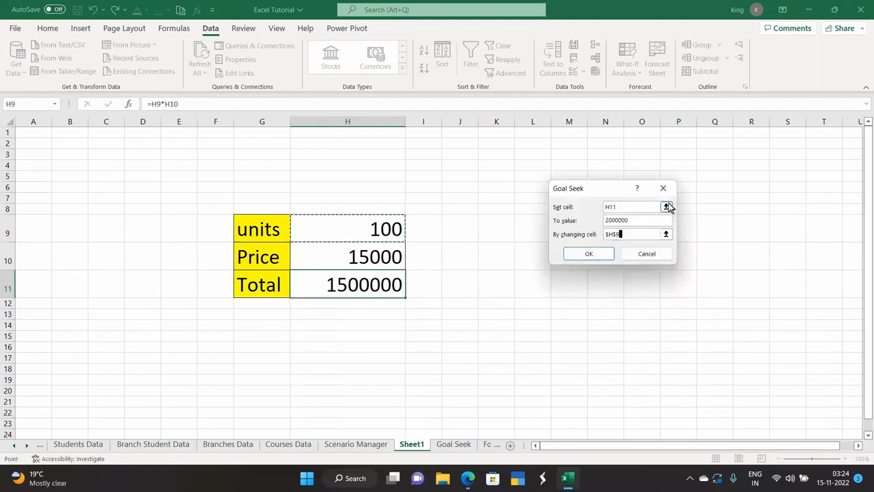
left_click(590, 254)
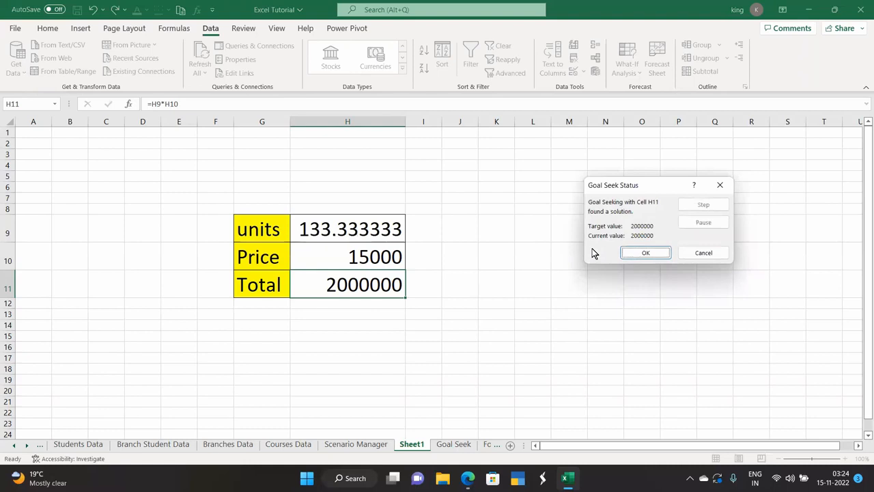
- Accept the Goal Seek solution so the calculated units value is kept in H9
left_click(629, 254)
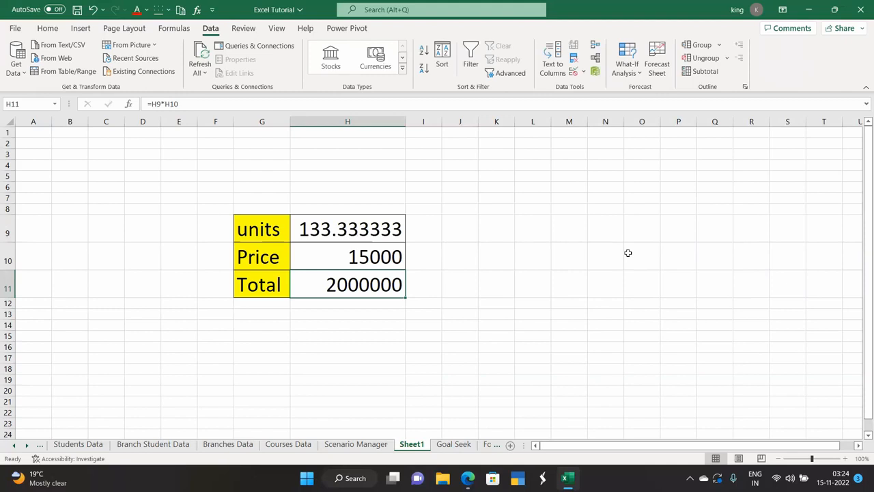
left_click(355, 234)
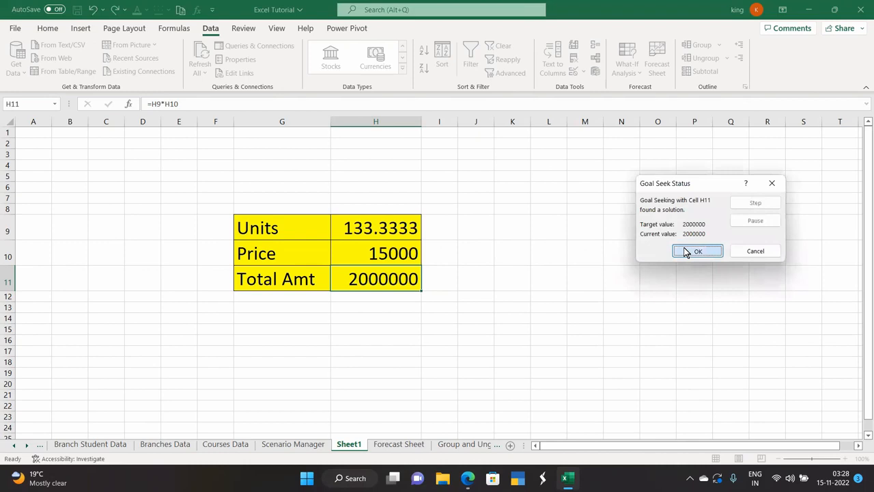
left_click(678, 247)
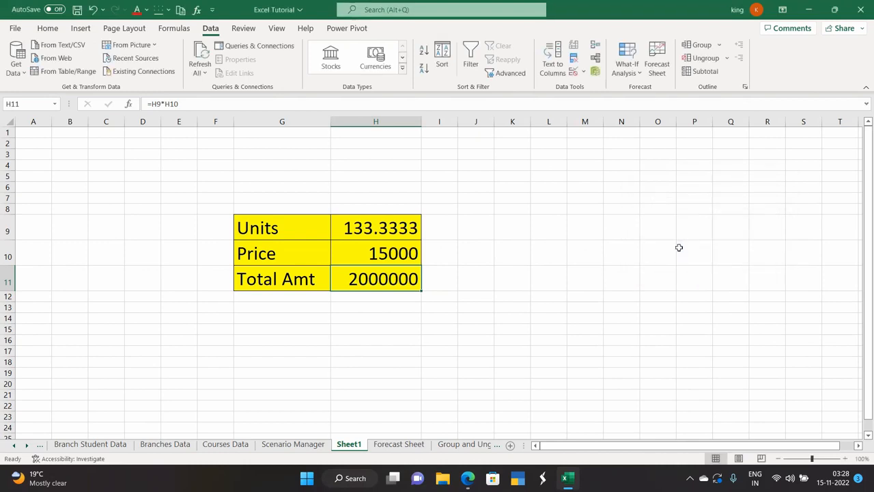
- Round the units value in H9 up to a whole number with the formula =ceiling(133.333333333333,1)
left_click(349, 229)
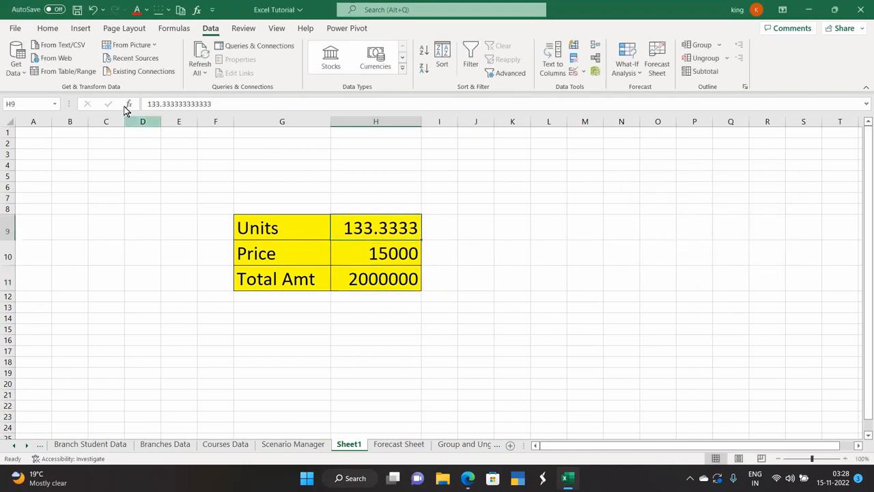
left_click(146, 103)
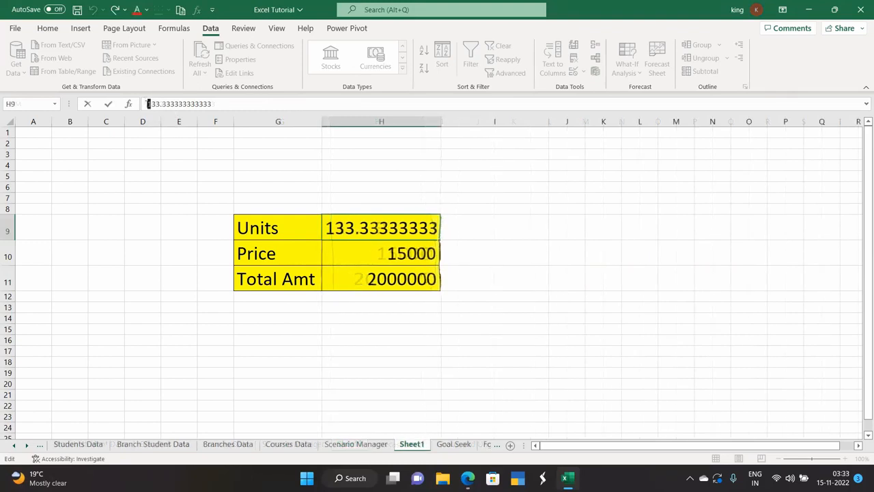
type("=")
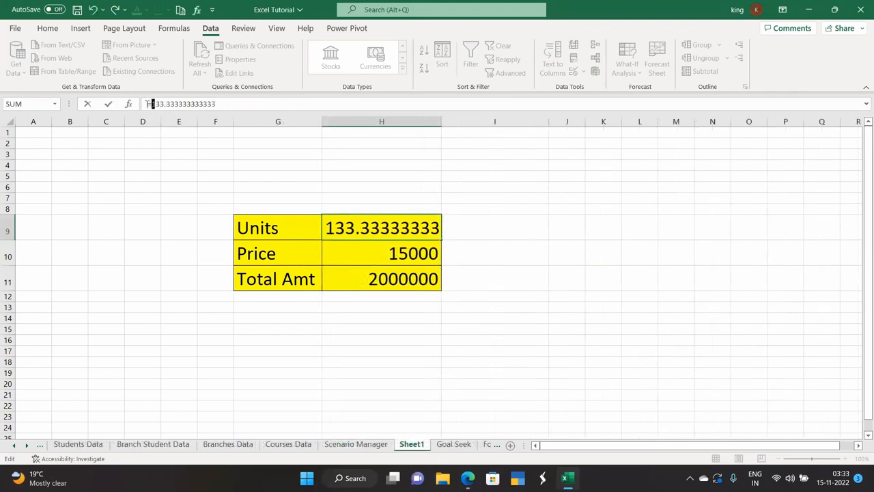
type("ceili")
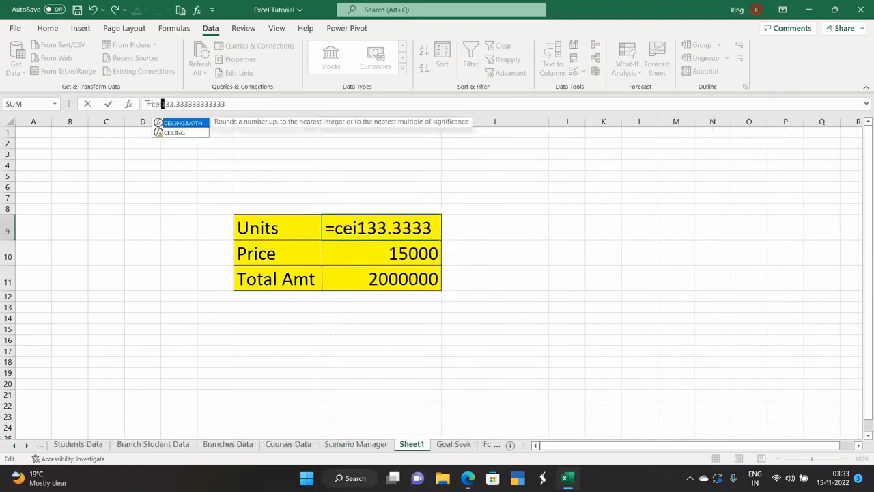
type("ng")
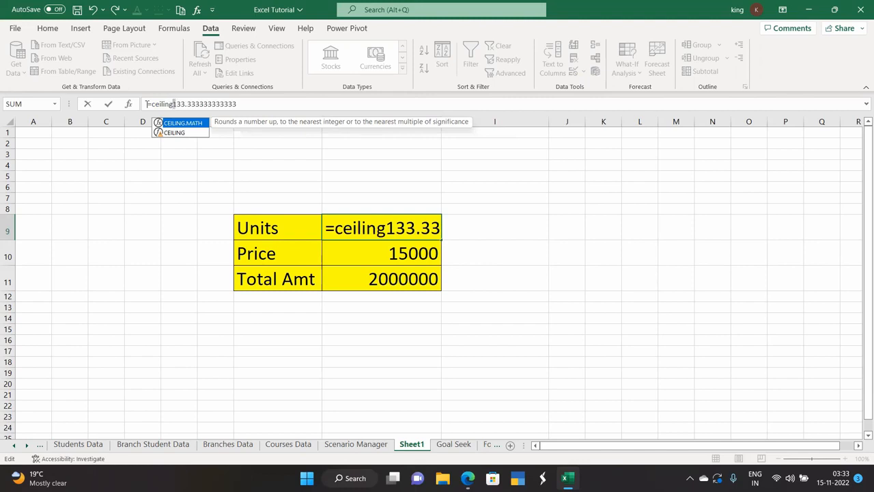
type("(")
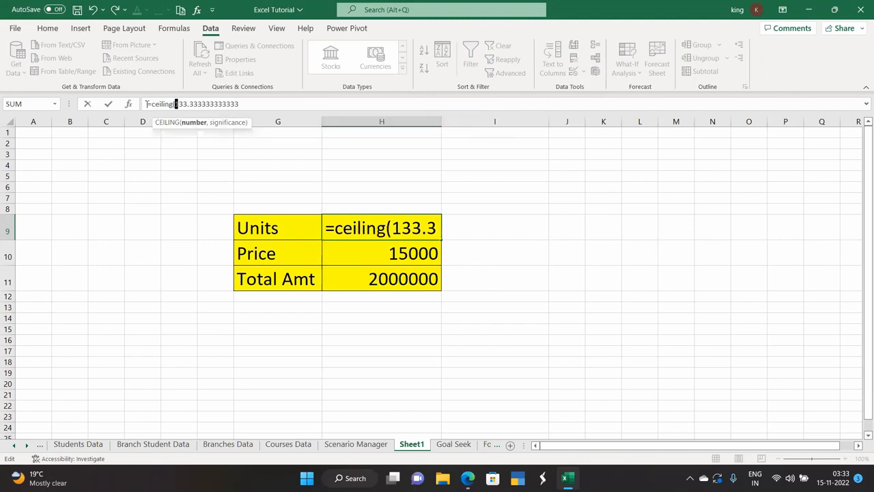
left_click(211, 104)
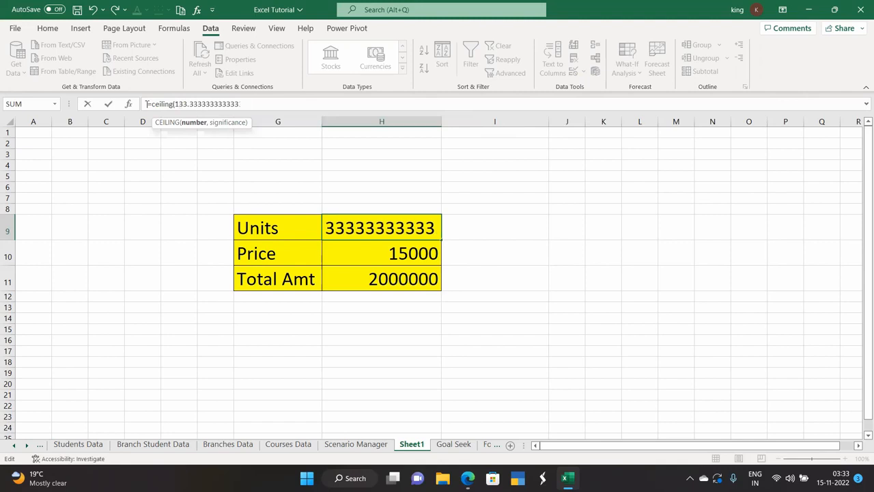
type(",1")
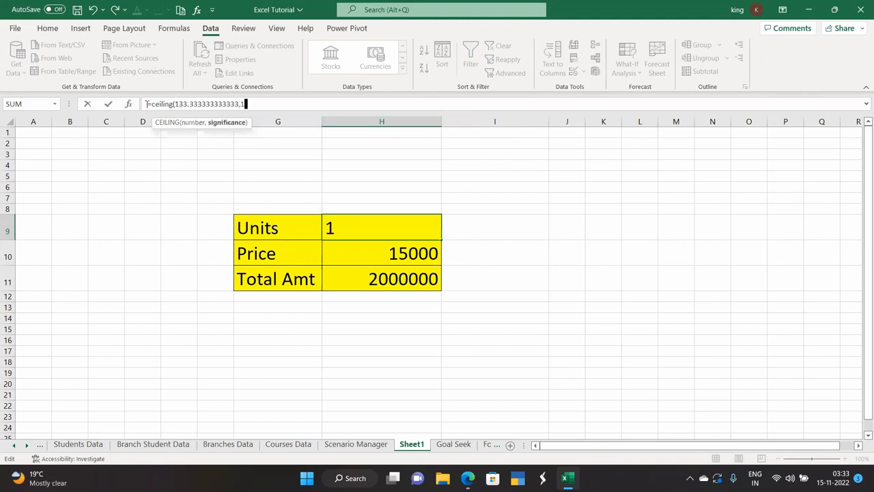
type(")")
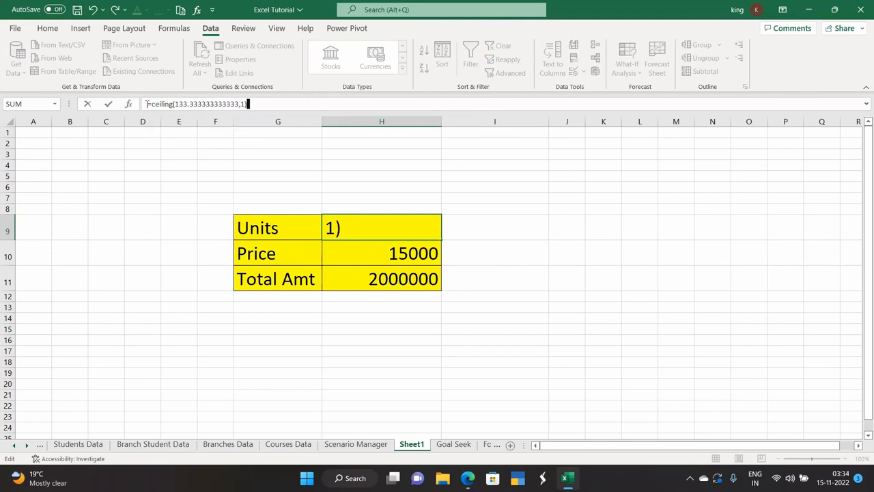
key("Return")
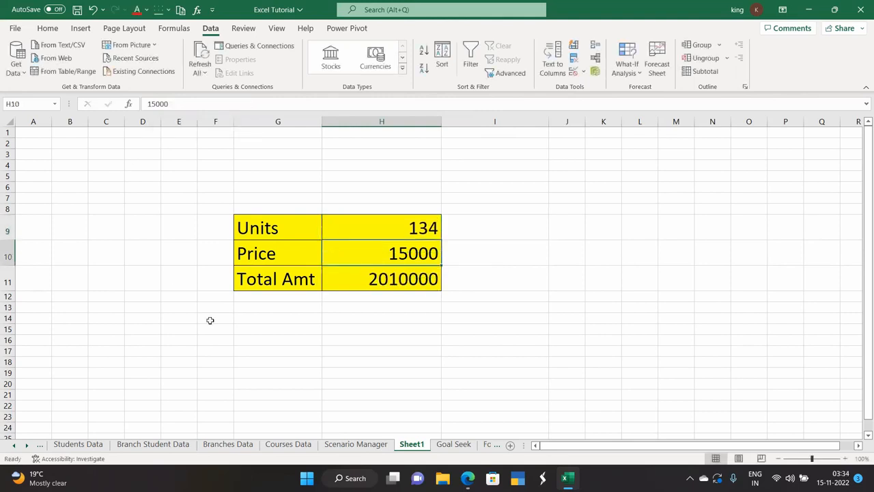
- Examine the formulas behind the Units value in H9 and the Total Amt value in H11
left_click(373, 338)
left_click(389, 221)
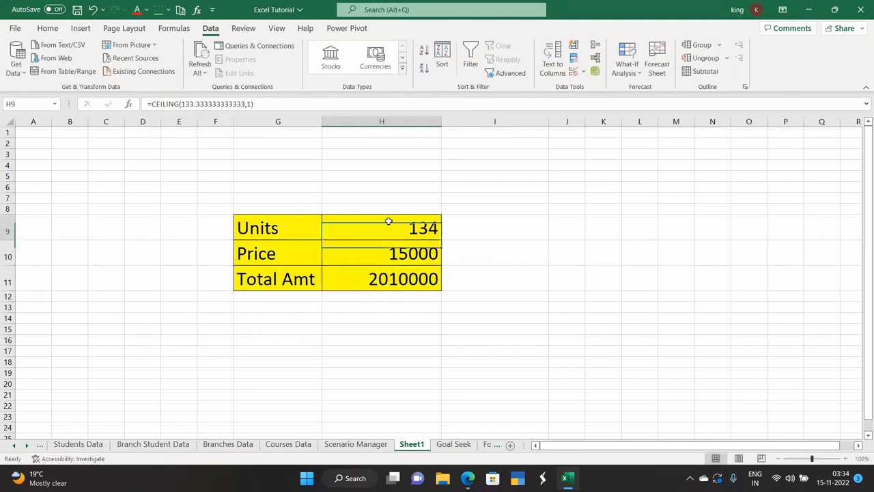
left_click(394, 279)
double_click(398, 278)
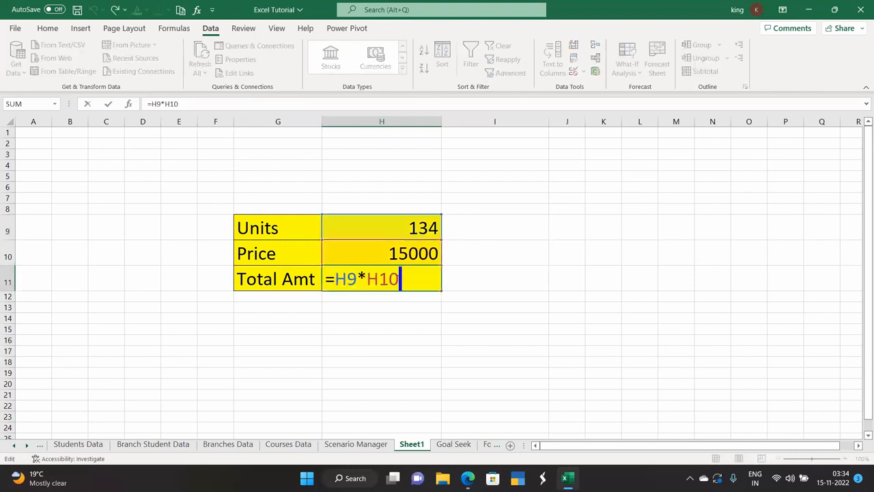
left_click(394, 313)
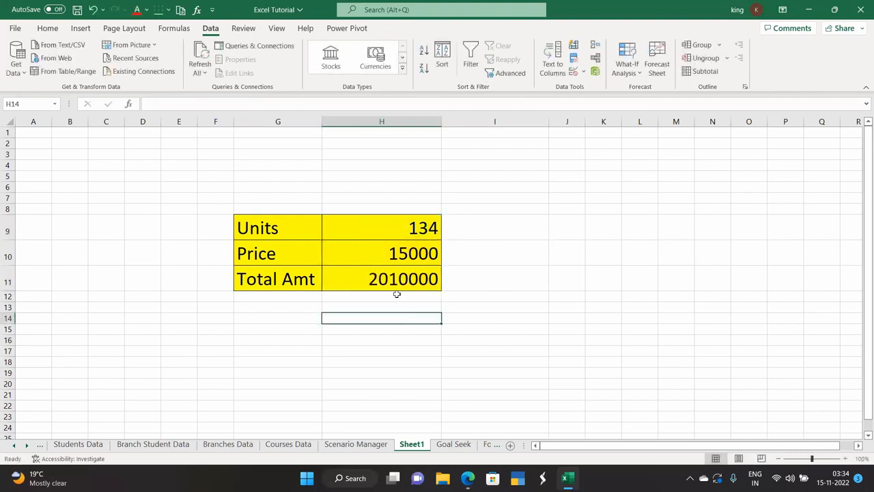
left_click(415, 227)
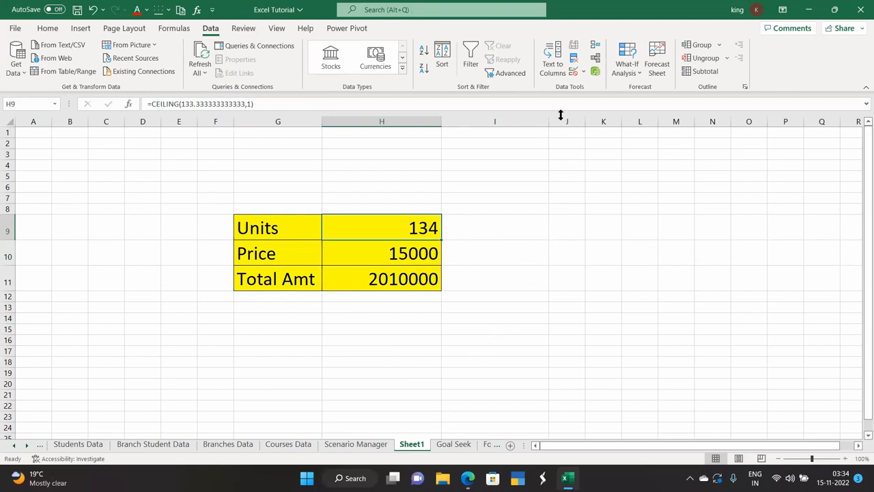
left_click(634, 73)
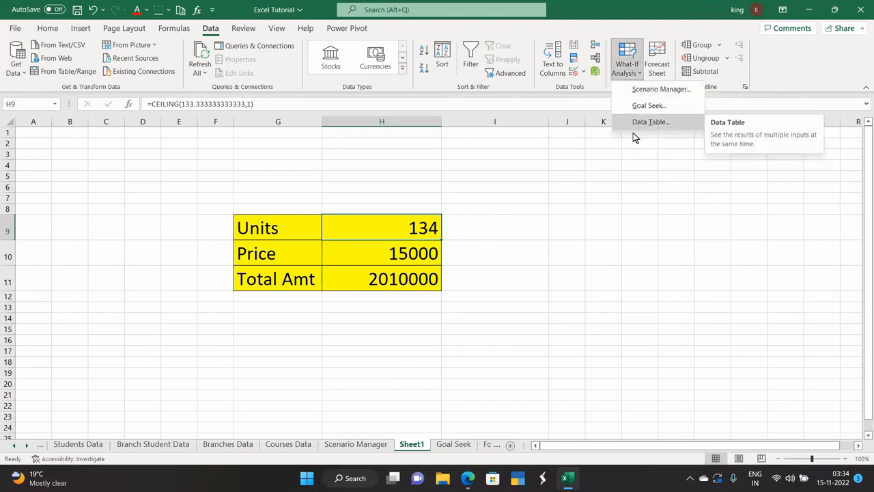
left_click(489, 224)
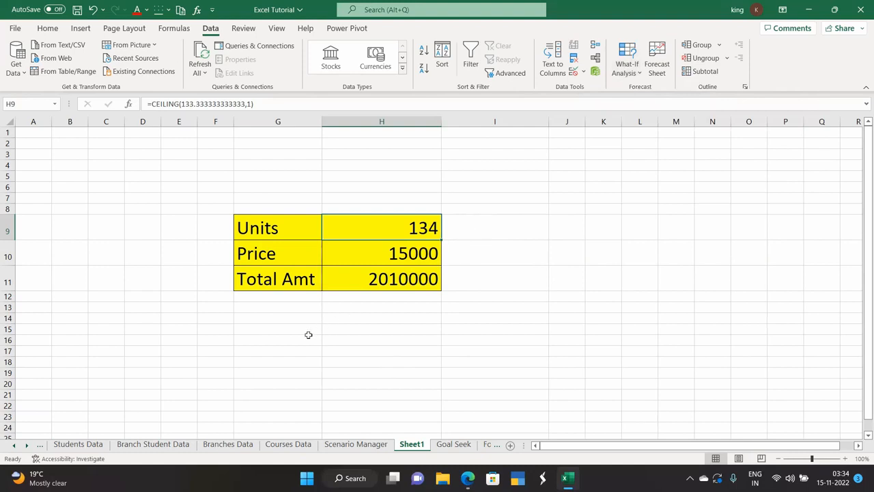
scroll(293, 330, "down", 1)
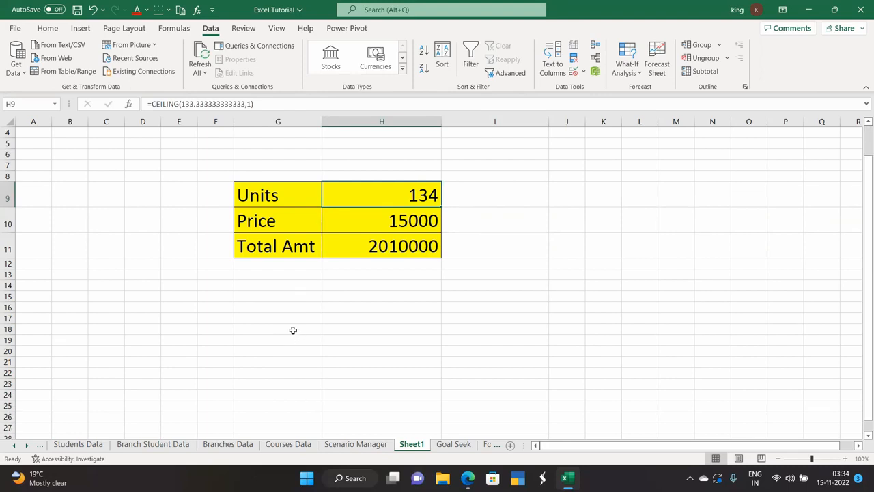
scroll(291, 330, "down", 1)
scroll(404, 294, "up", 2)
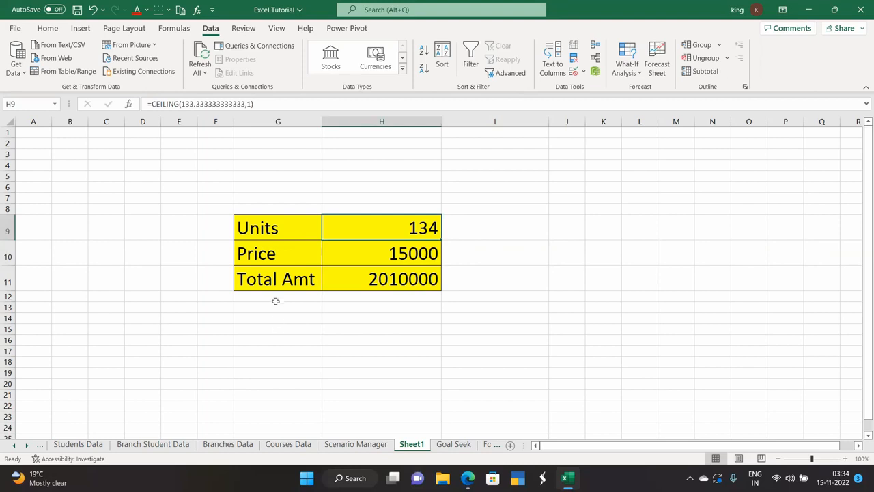
- Replace the Units label in G9 with Amount
left_click(288, 228)
double_click(287, 228)
key("BackSpace")
key("BackSpace")
key("BackSpace")
key("BackSpace")
key("BackSpace")
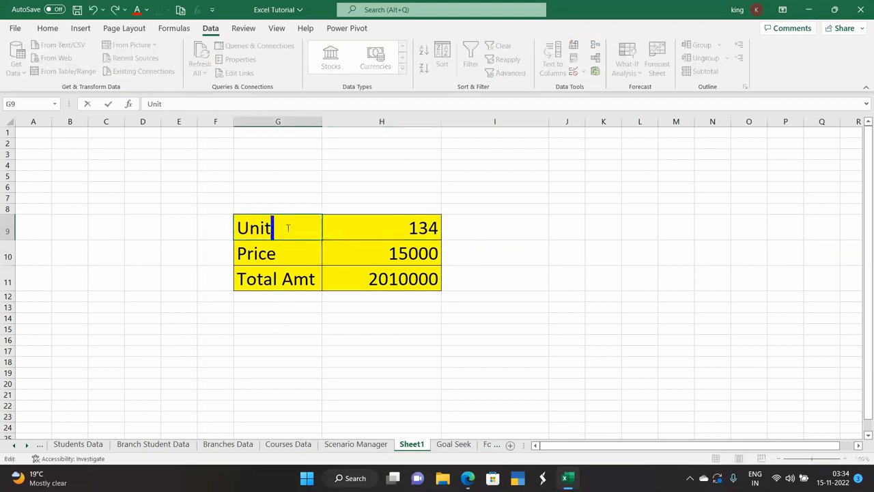
type("A")
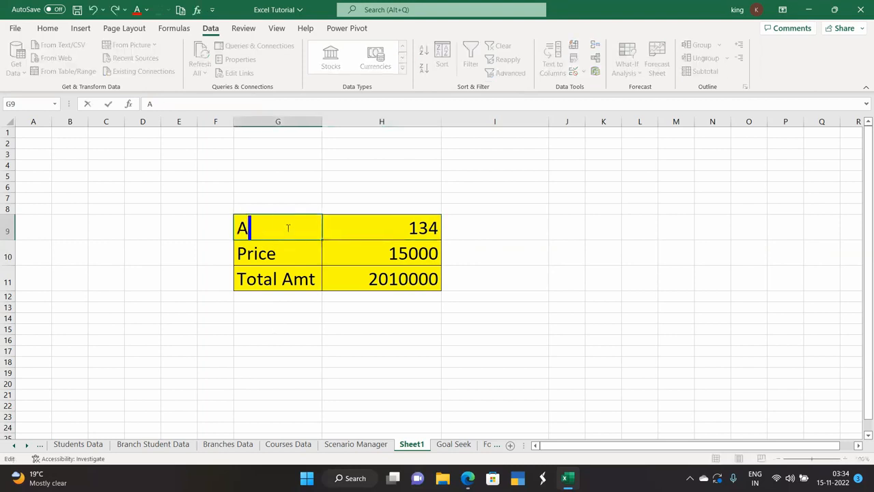
type("mount")
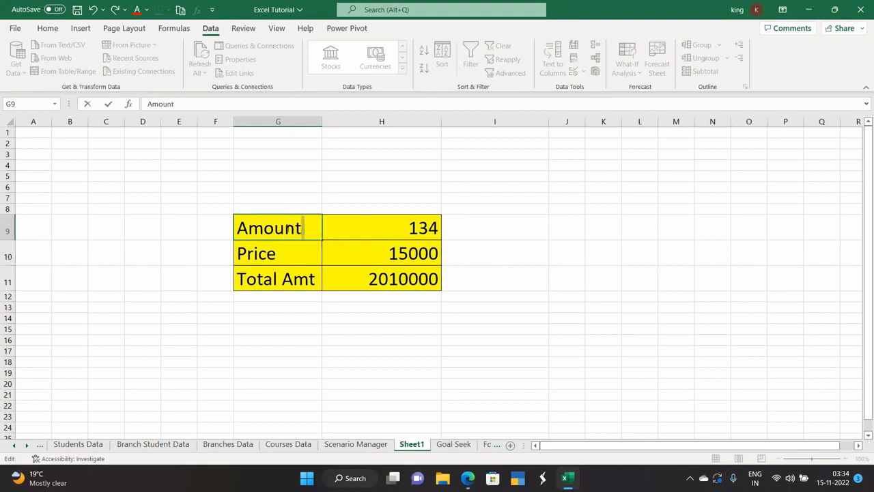
- Replace the Price label in G10 with Interest
left_click(289, 257)
double_click(289, 256)
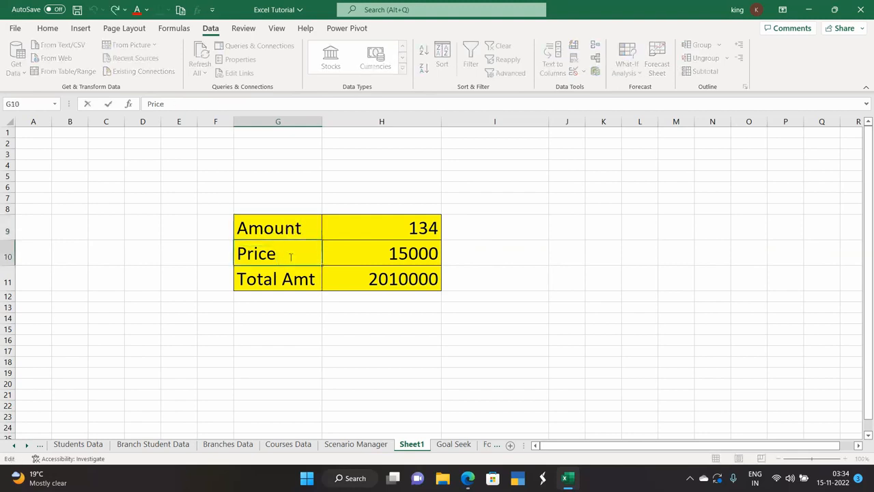
key("BackSpace")
key("BackSpace")
key("BackSpace")
key("BackSpace")
key("BackSpace")
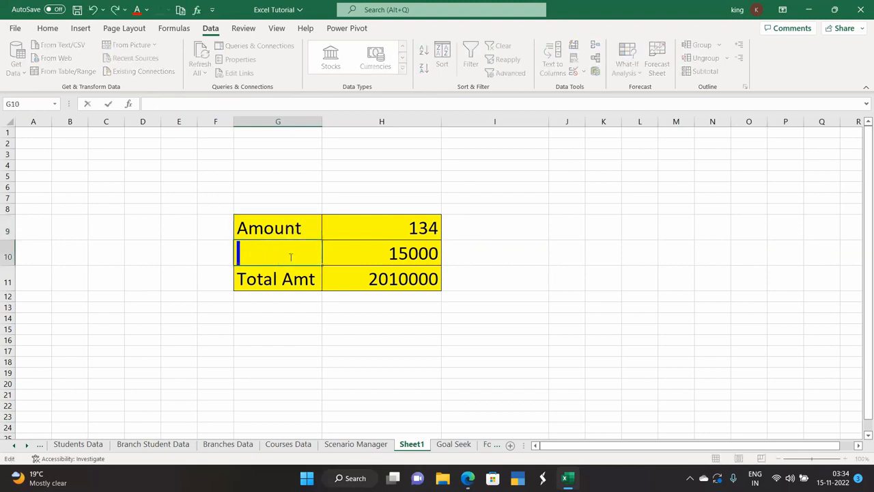
type("Interest")
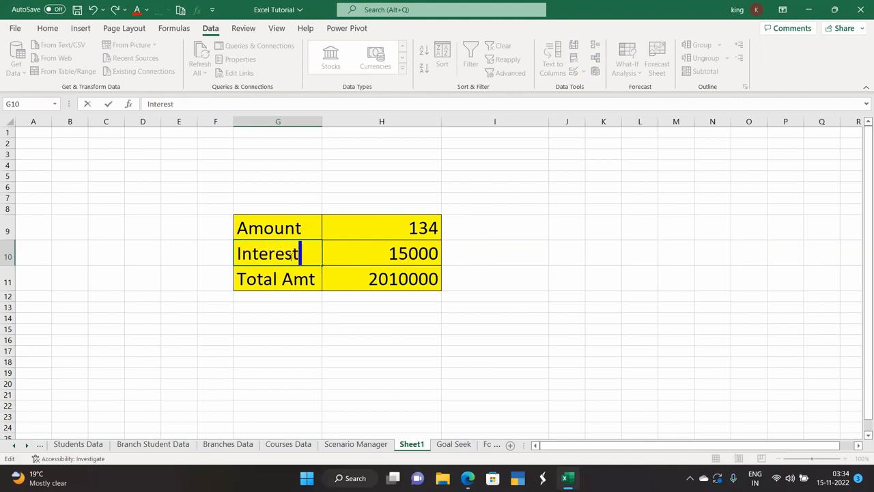
key("Return")
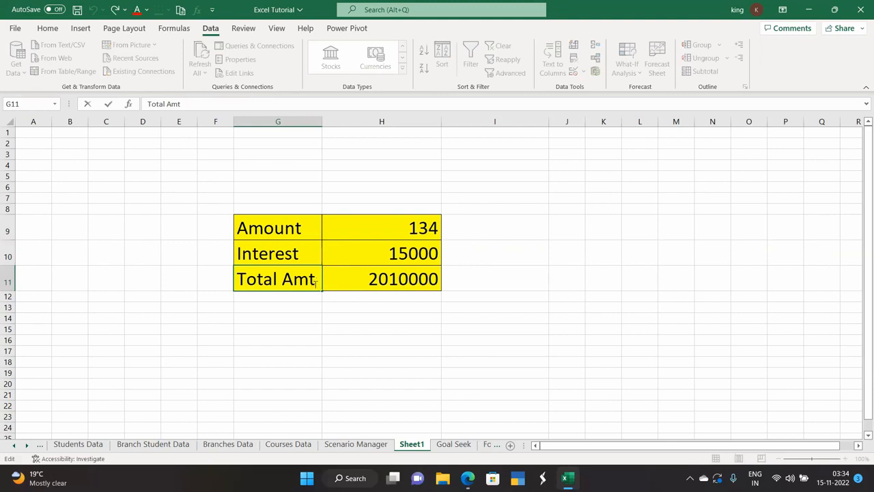
- Replace the Total Amt label in G11 with Time
key("BackSpace")
key("BackSpace")
key("BackSpace")
key("BackSpace")
key("BackSpace")
key("BackSpace")
key("BackSpace")
key("BackSpace")
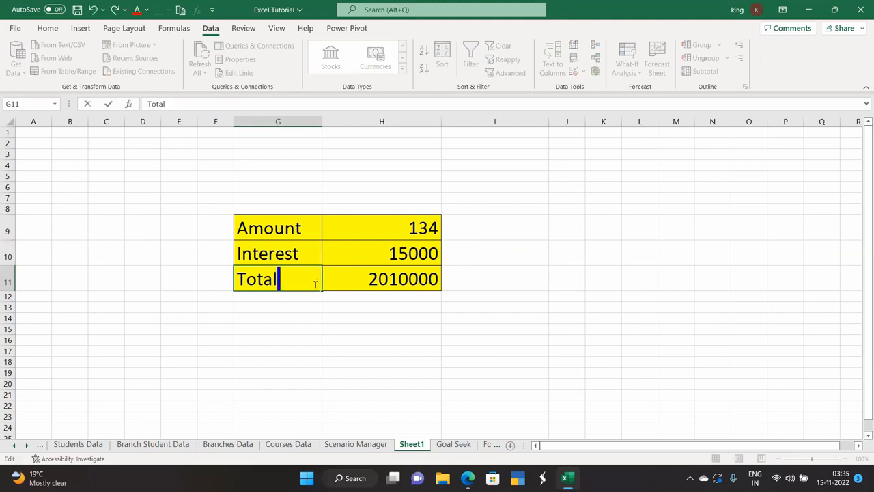
key("BackSpace")
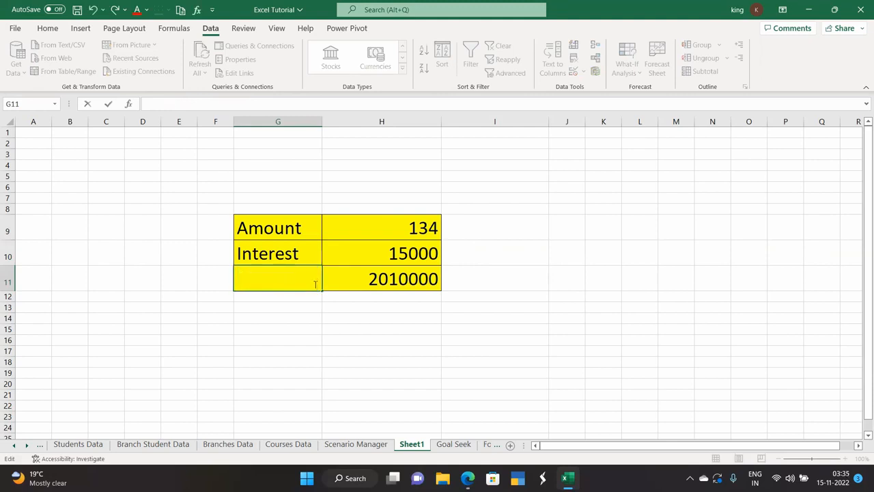
type("Time")
left_click(274, 317)
- Set the Time value in H11 to 12 and the Interest value in H10 to 9%
left_click(366, 281)
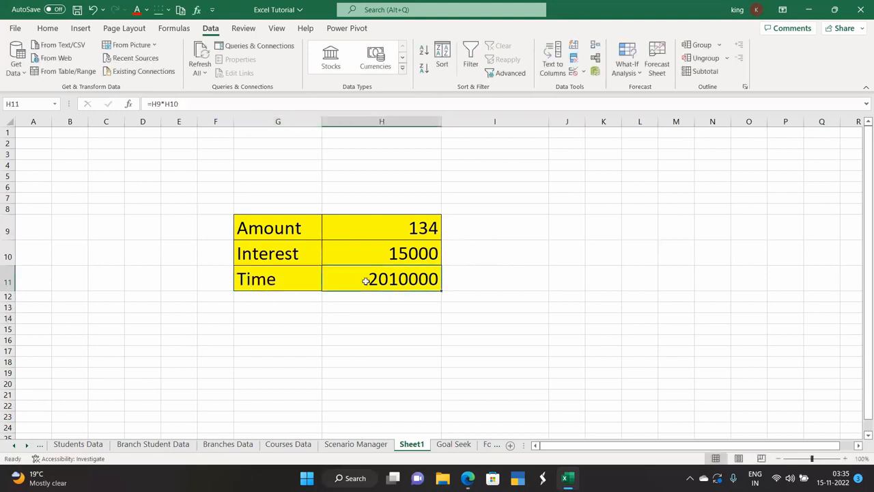
type("12")
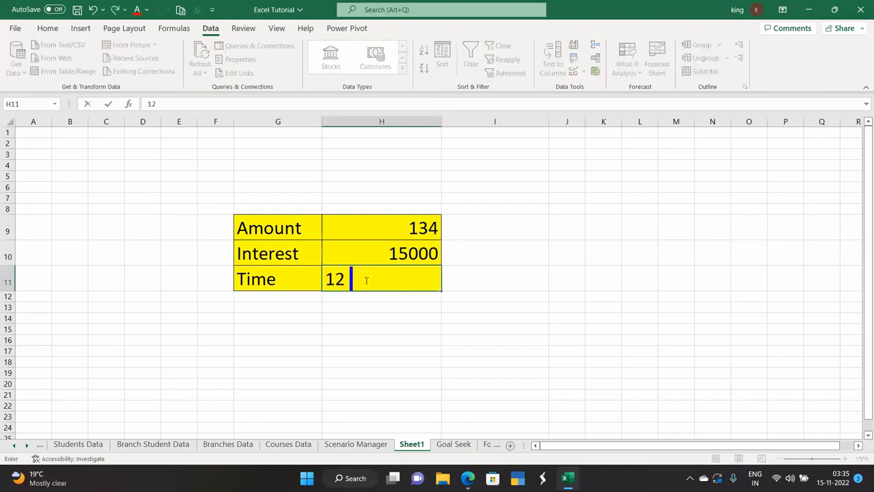
left_click(369, 303)
left_click(386, 252)
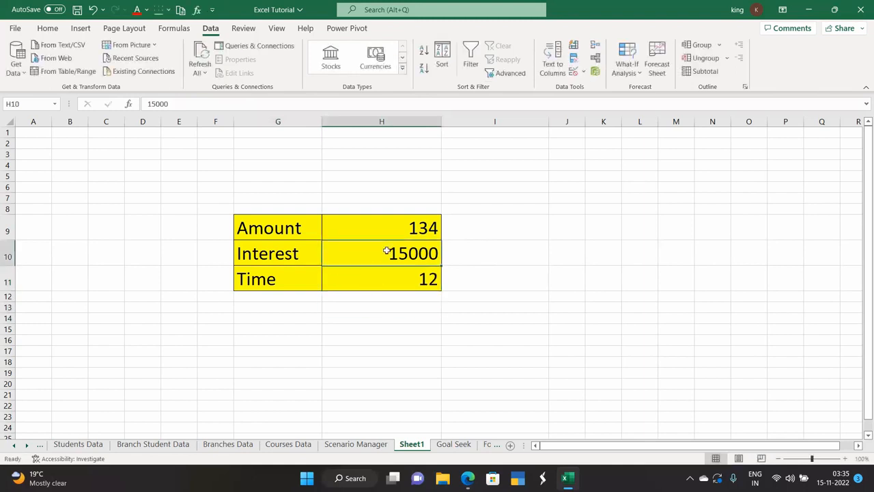
type("9")
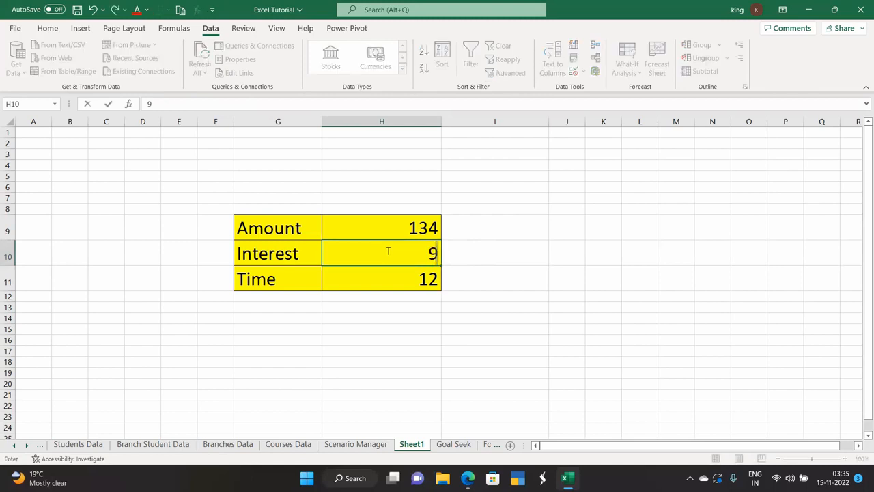
type("%")
- Set the Amount value in H9 to 10000
left_click(401, 225)
type("10000")
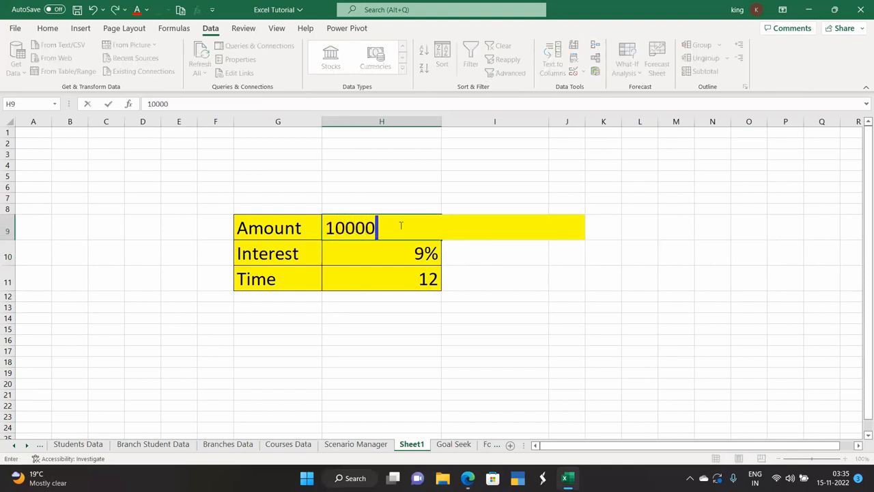
key("Return")
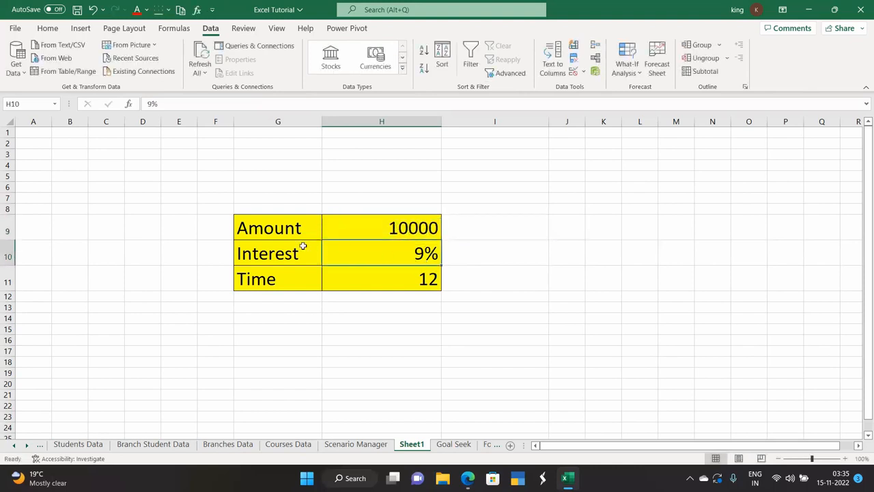
- Merge and center cells D9:F11 beside the table and label them Input
left_click_drag(154, 228, 213, 265)
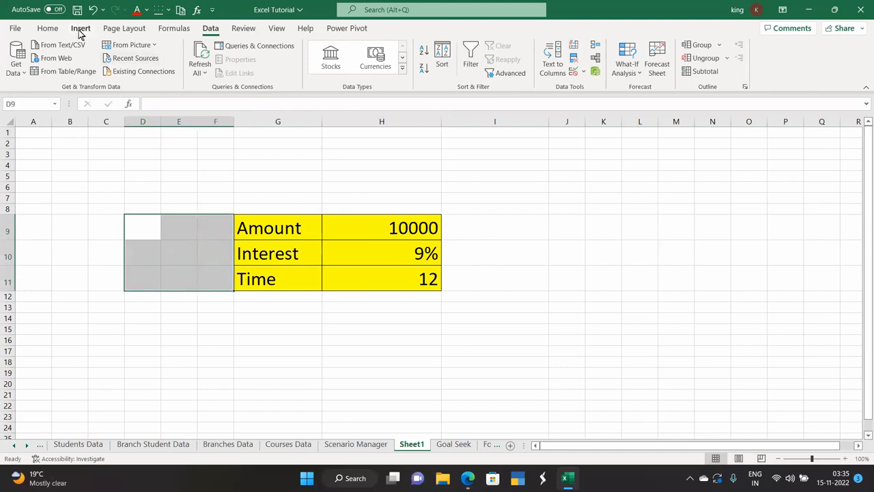
left_click(45, 29)
left_click(338, 69)
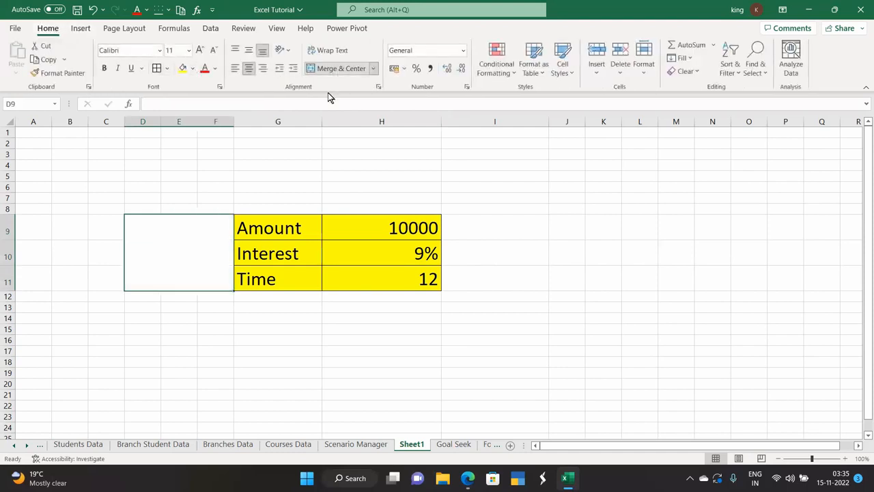
type("In")
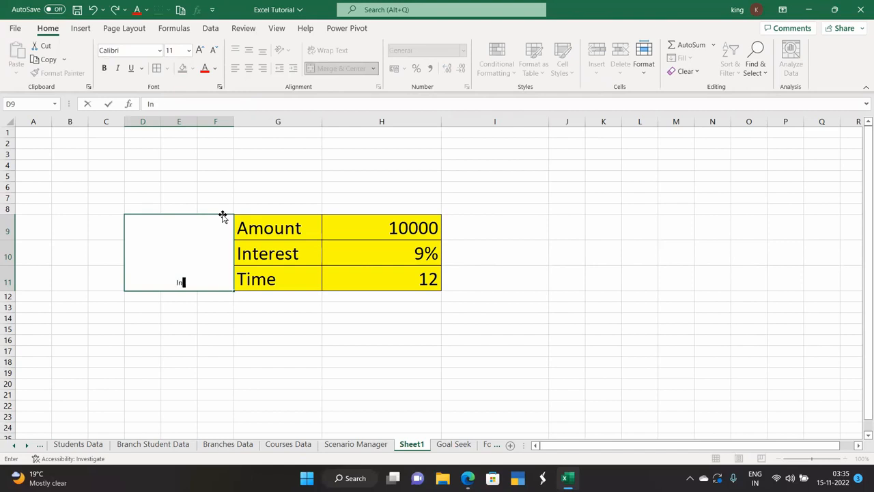
type("put")
left_click(203, 301)
- Set the Input label's font size to 20 and align it vertically to the middle
left_click(195, 269)
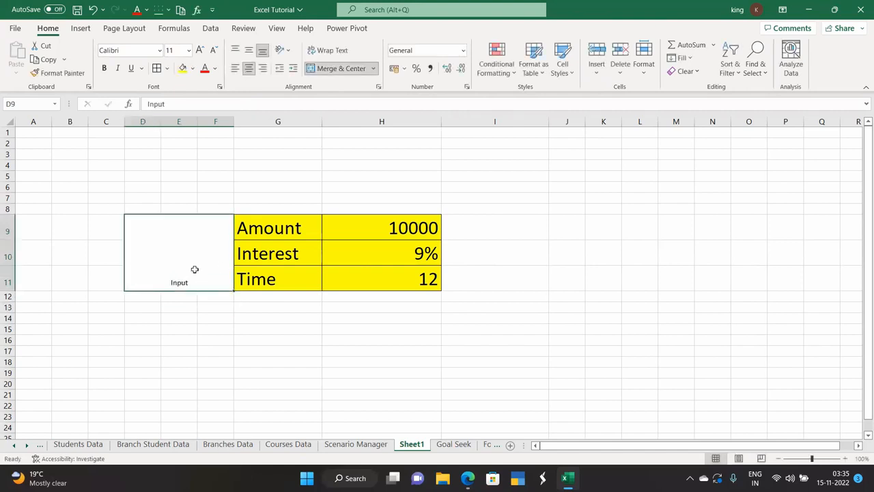
left_click(188, 50)
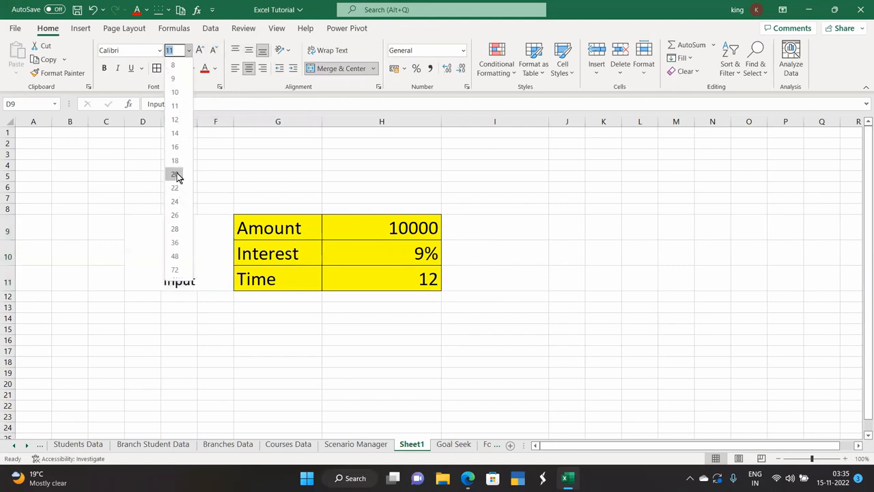
left_click(176, 173)
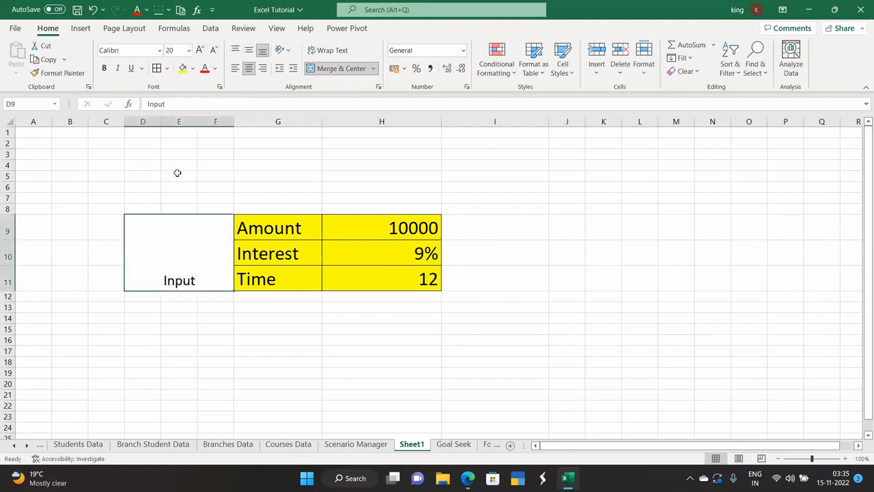
left_click(248, 50)
left_click(204, 352)
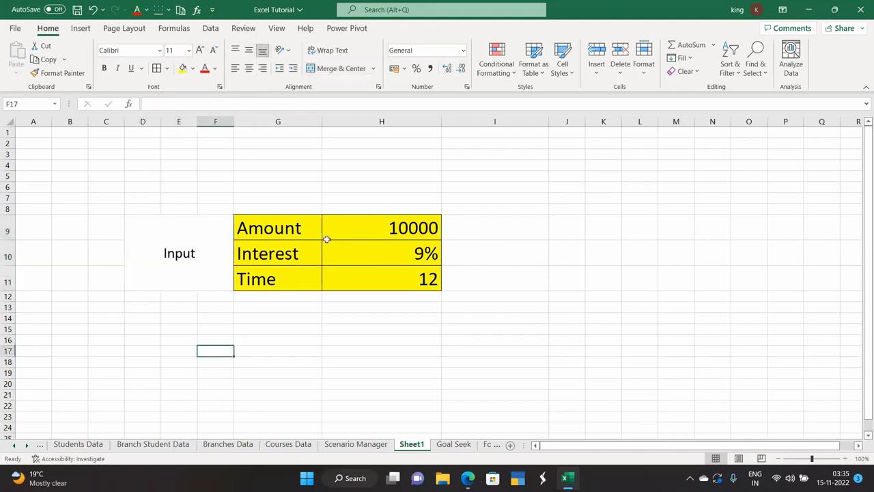
- Merge and center cells D15:F19 and add a vertically middle-aligned "Dependent data" label
scroll(228, 304, "down", 2)
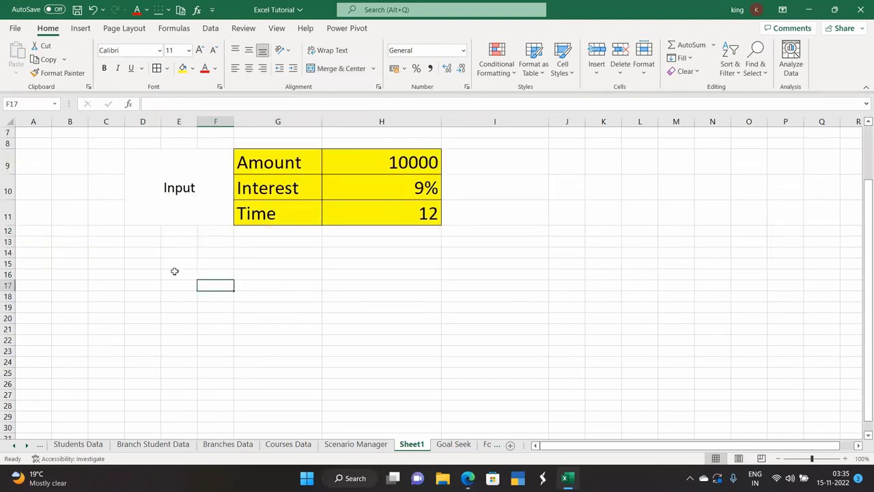
left_click_drag(147, 265, 209, 305)
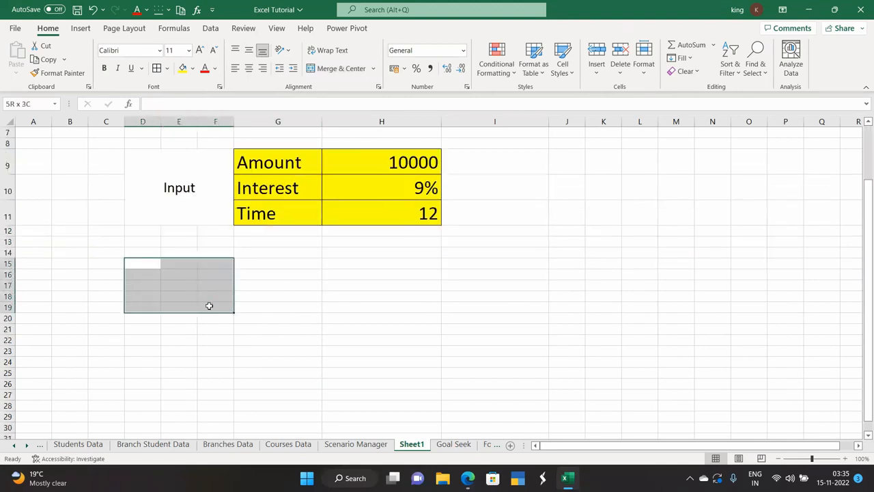
left_click(331, 73)
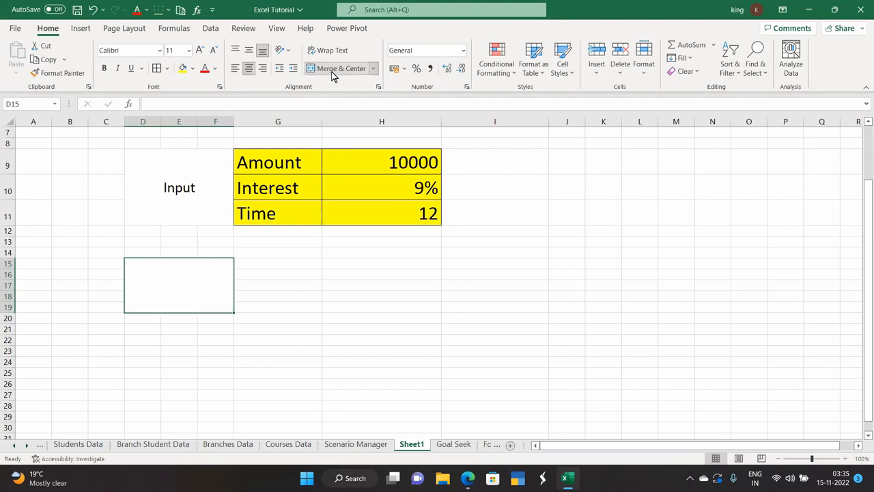
type("Depe")
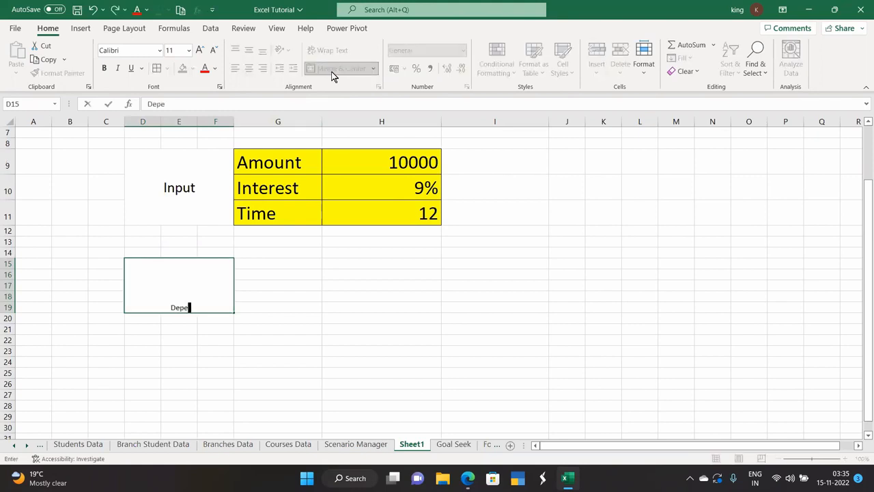
type("ndent data")
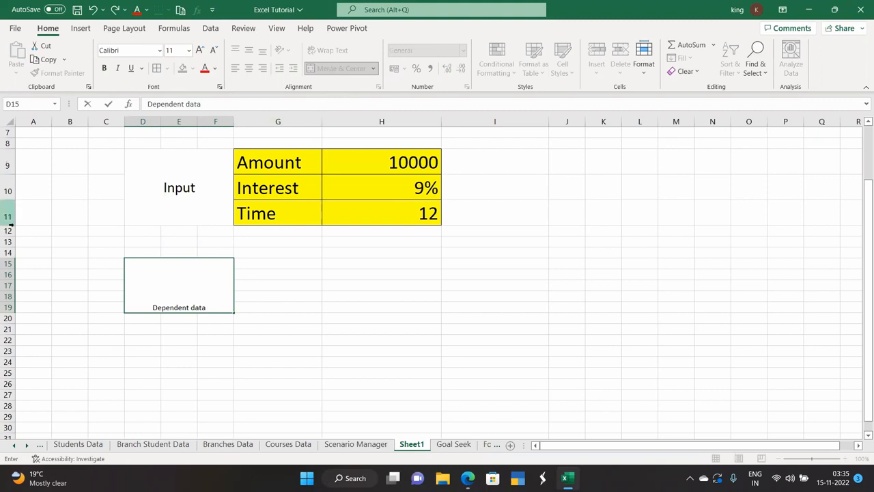
left_click(148, 347)
left_click(162, 307)
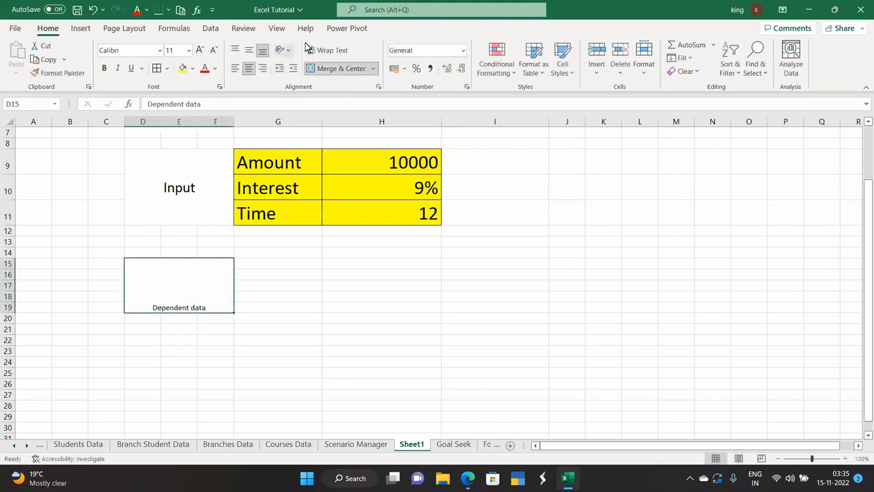
left_click(249, 51)
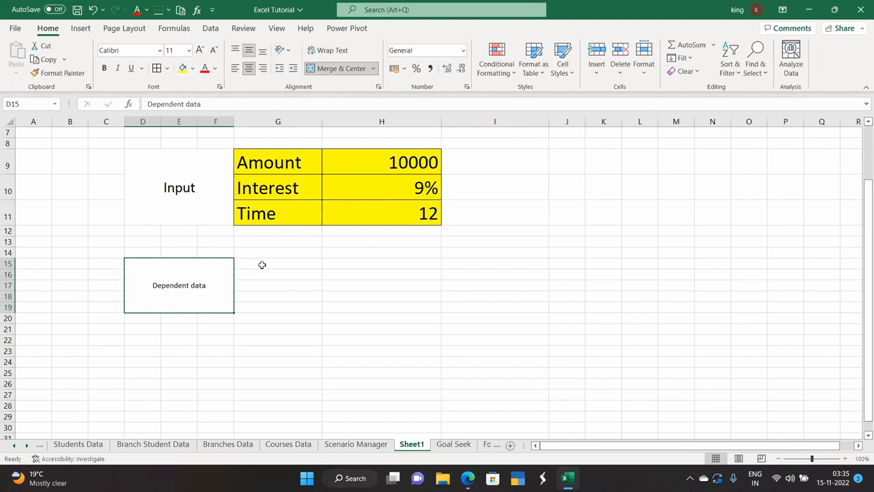
- Copy the Amount, Interest and Time table in G9:H11 to the cells starting at G15
mouse_move(266, 164)
left_mouse_down()
mouse_move(270, 191)
mouse_move(364, 217)
left_mouse_up()
key("ctrl+c")
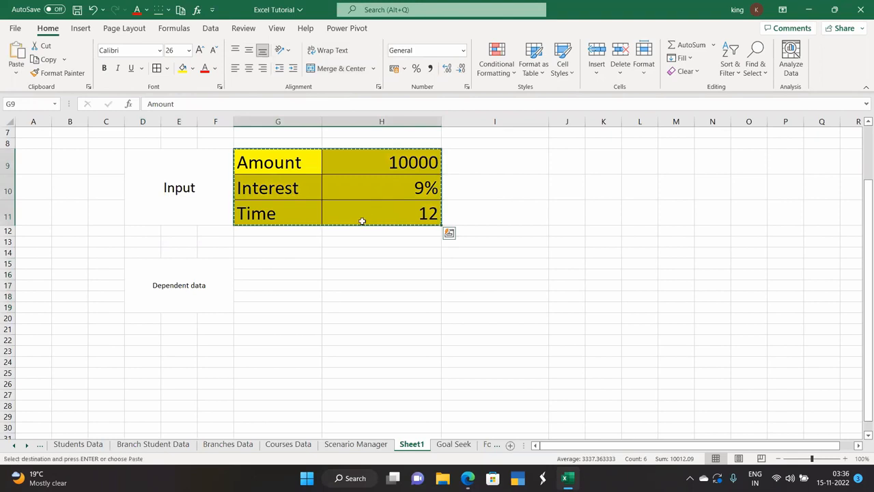
left_click(266, 264)
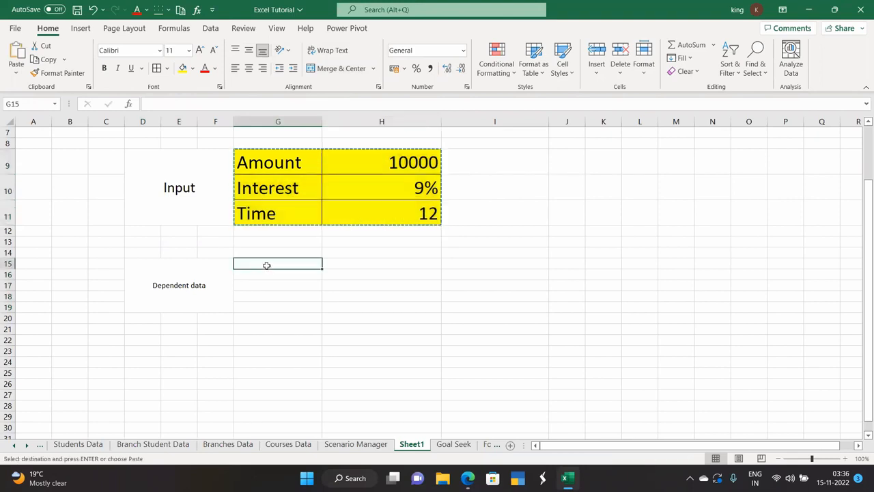
key("ctrl+v")
- Copy the Input label's formatting onto the Dependent data label with Format Painter
left_click(169, 309)
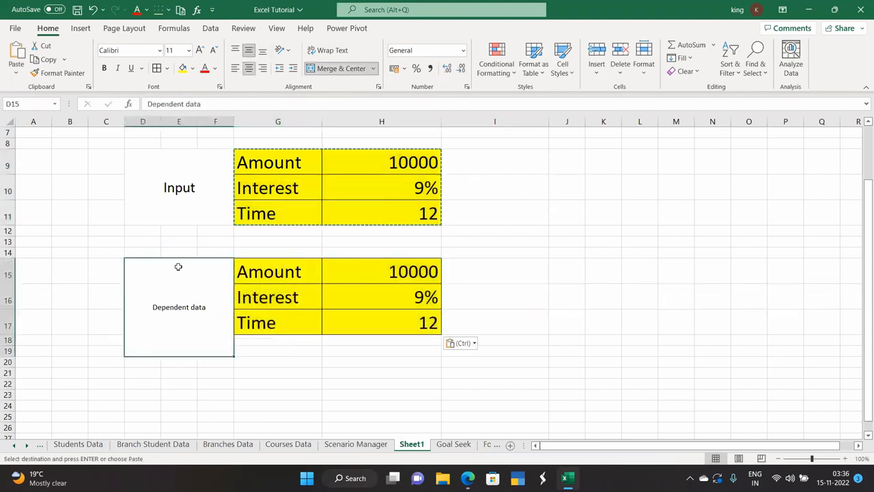
left_click(166, 195)
left_click(48, 75)
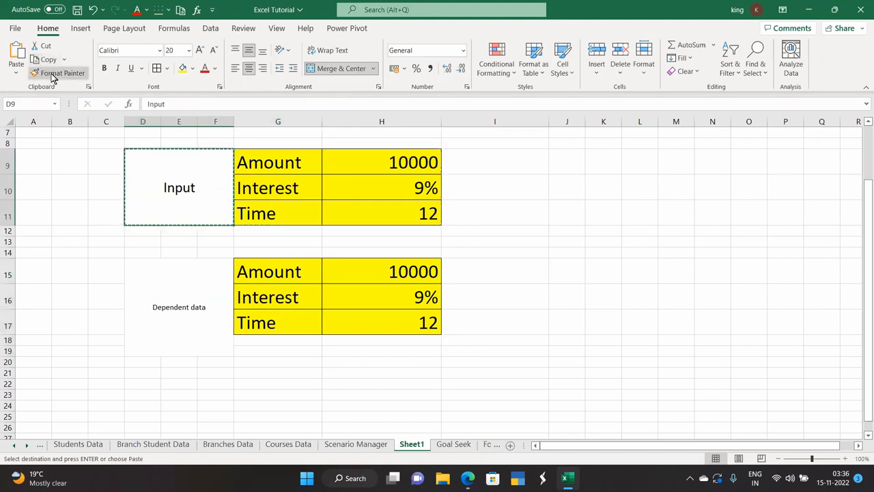
left_click(169, 296)
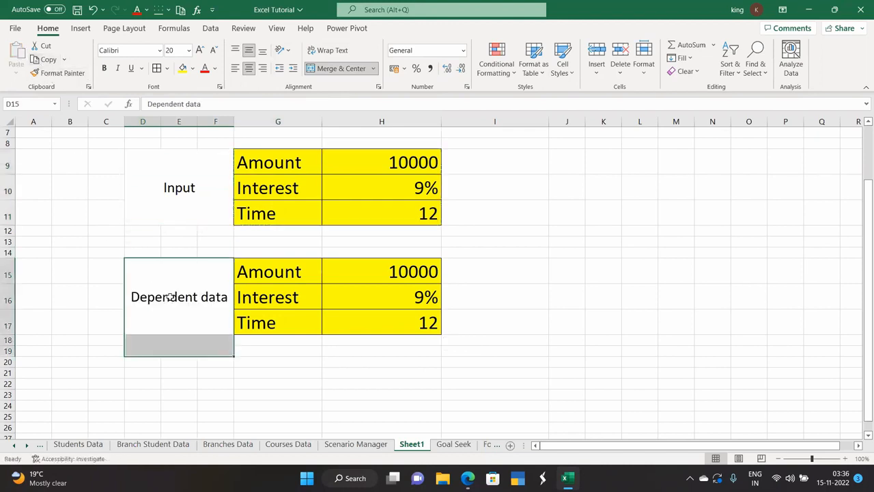
- Unmerge the leftover empty cells D18:F19 below the Dependent data label
left_click(279, 363)
left_click(199, 347)
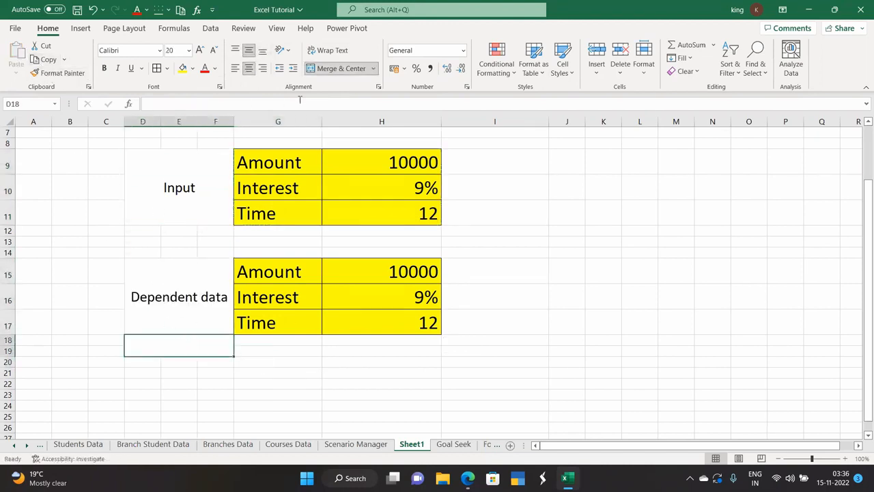
left_click(334, 69)
left_click(280, 396)
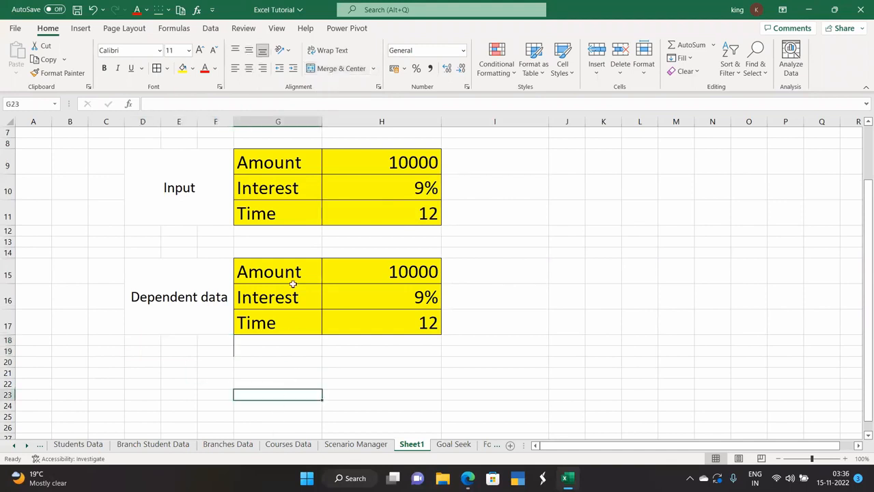
- Replace the Amount label in G15 with EMI
left_click(283, 271)
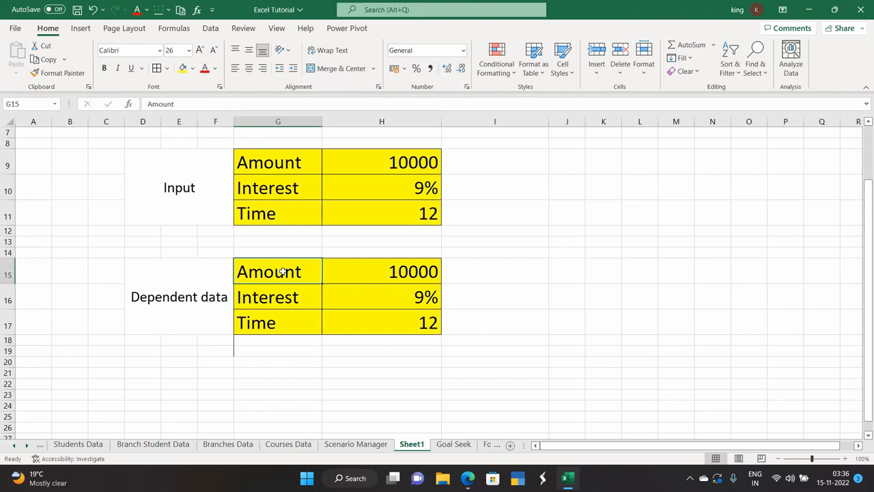
type("EMI")
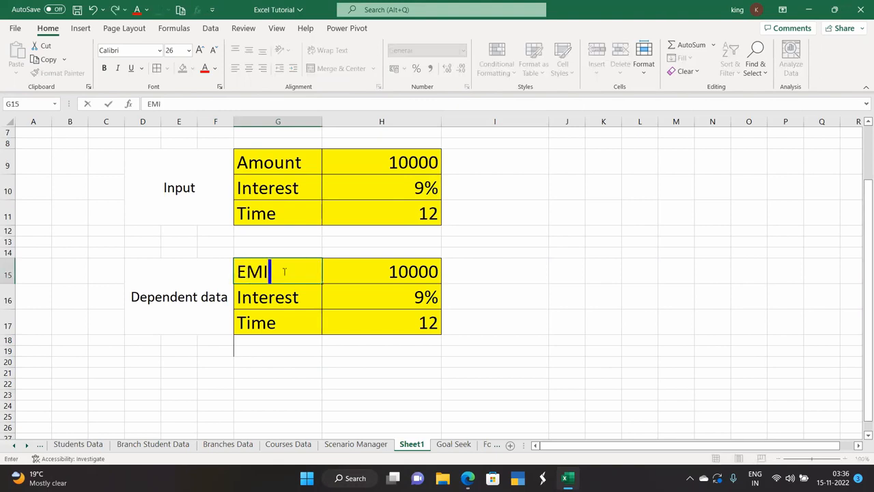
left_click(358, 268)
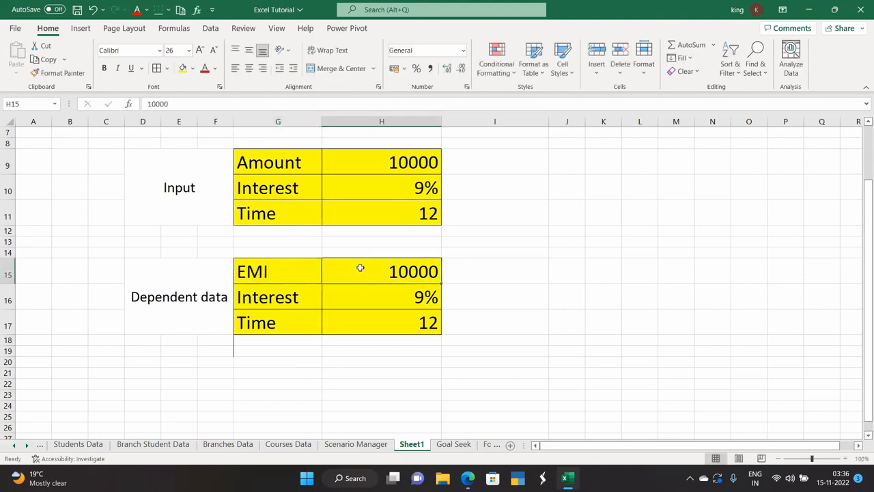
- Change the Interest label in G16 to "Interest paid" and widen column G to fit it
left_click(284, 300)
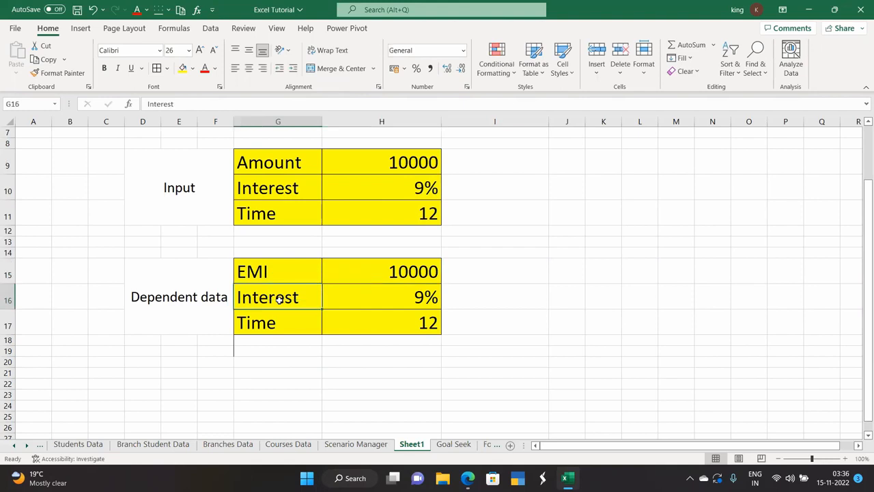
key("F2")
key("BackSpace")
key("BackSpace")
key("BackSpace")
key("BackSpace")
key("BackSpace")
key("BackSpace")
key("BackSpace")
key("BackSpace")
type("In")
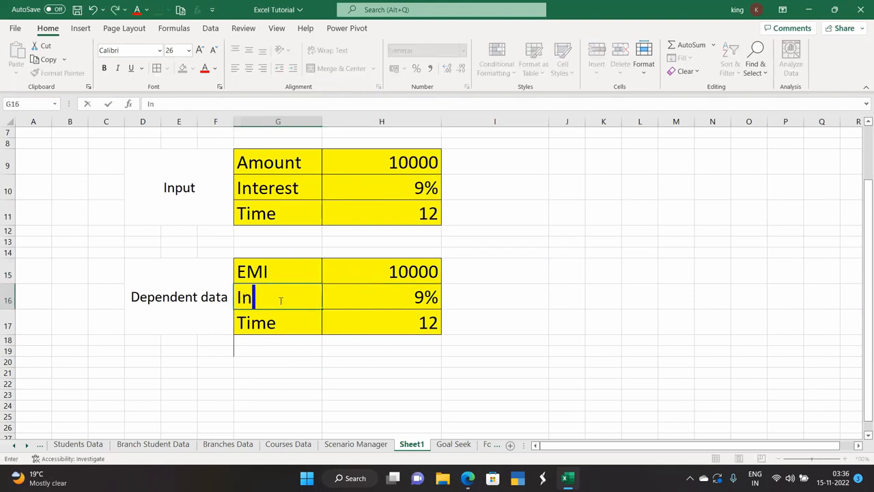
type("terest ")
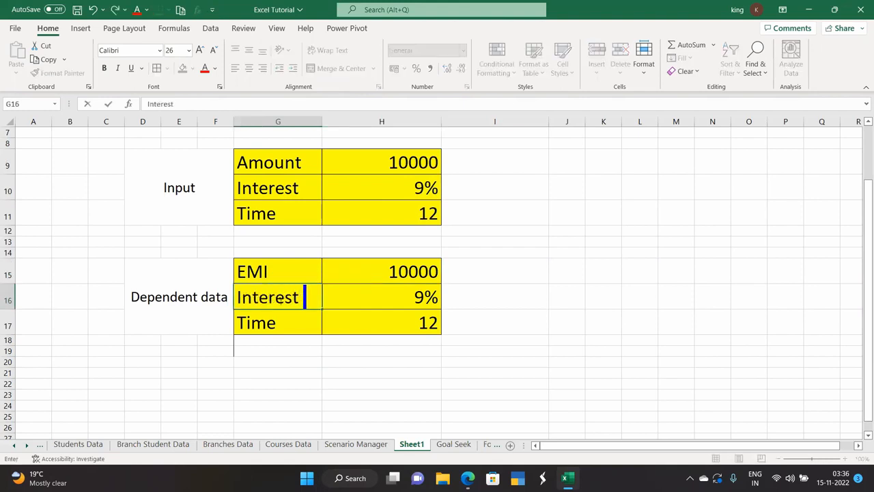
type("pais")
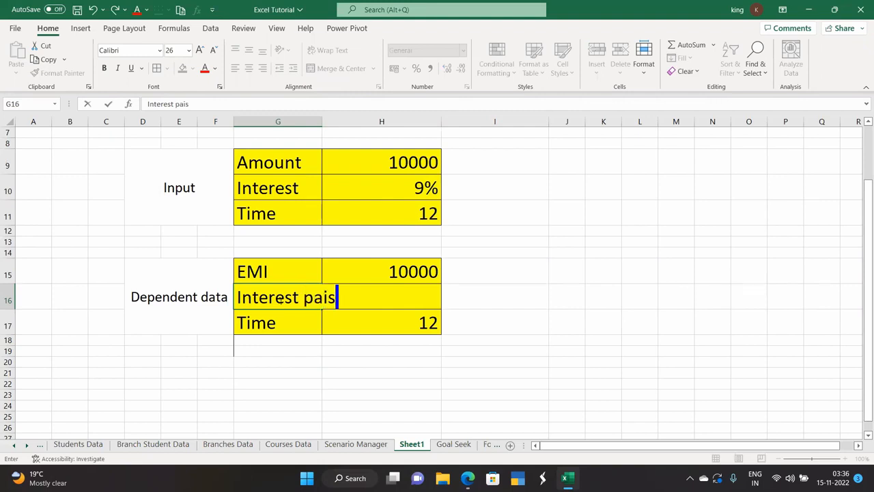
key("BackSpace")
type("d")
left_click(296, 361)
left_click_drag(323, 120, 340, 122)
- Replace the Time label in G17 with "Total amount paid" and widen column G to fit it
left_click(289, 321)
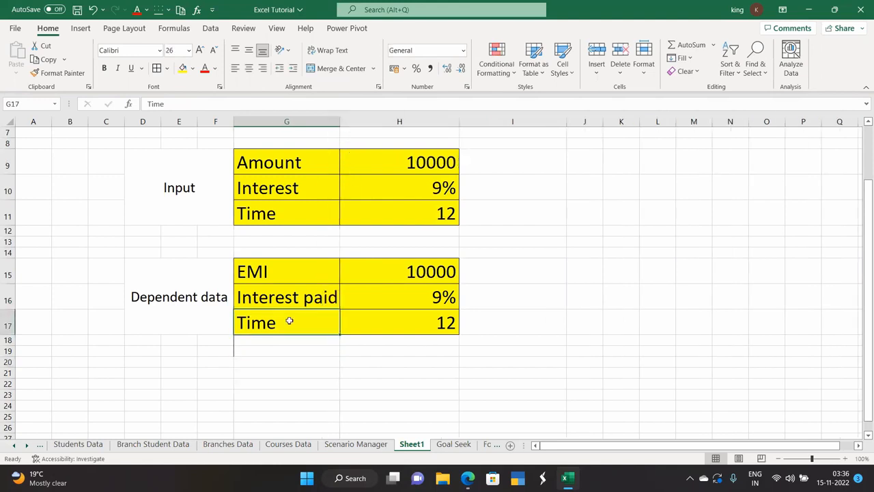
key("BackSpace")
type("To")
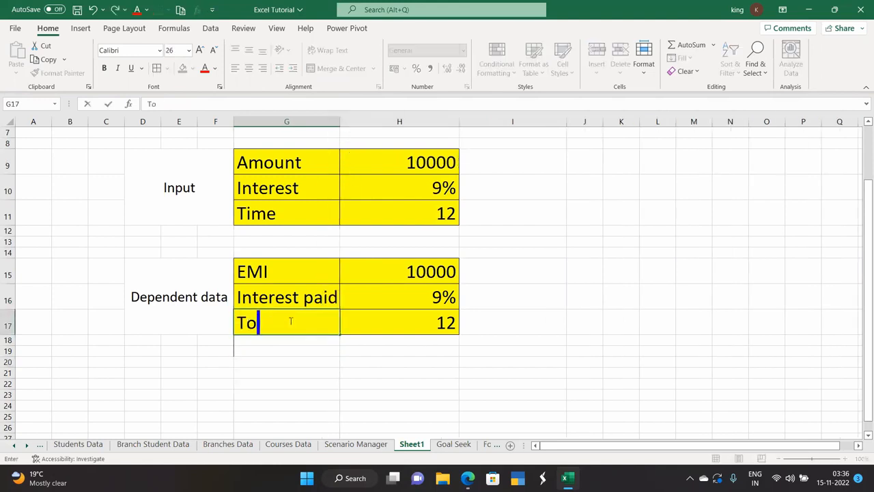
type("tal amoun")
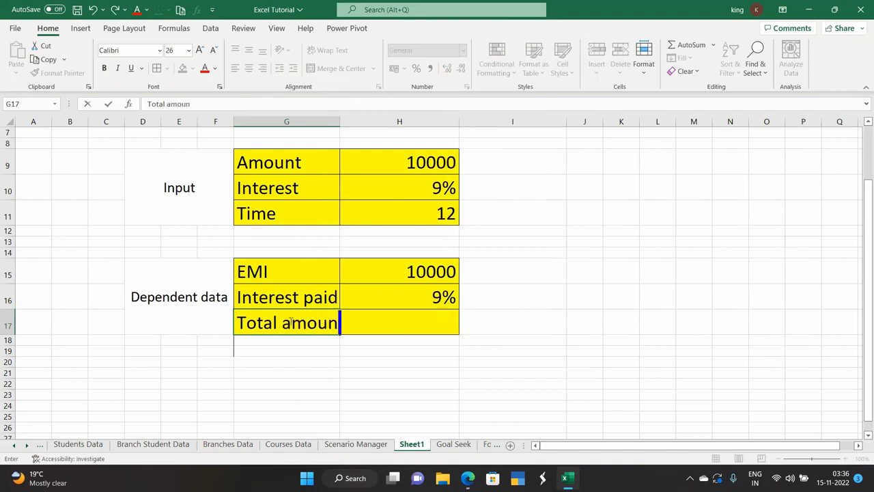
type("t pai")
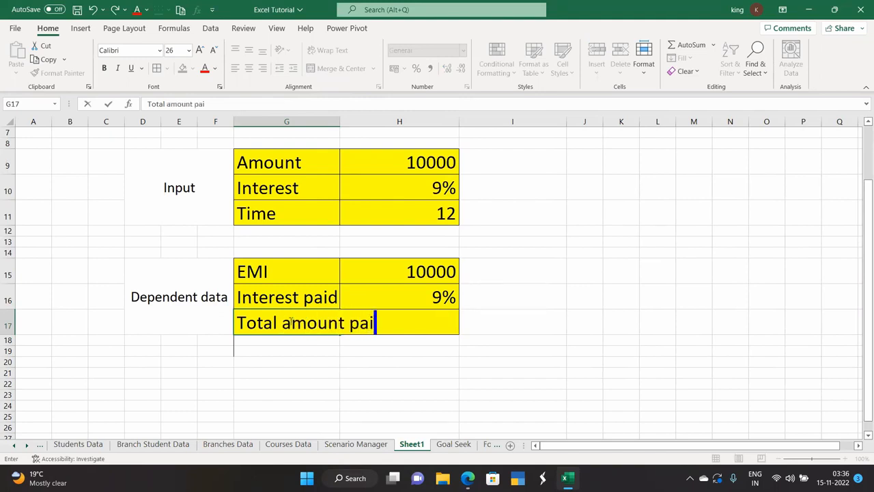
type("d")
left_click(284, 360)
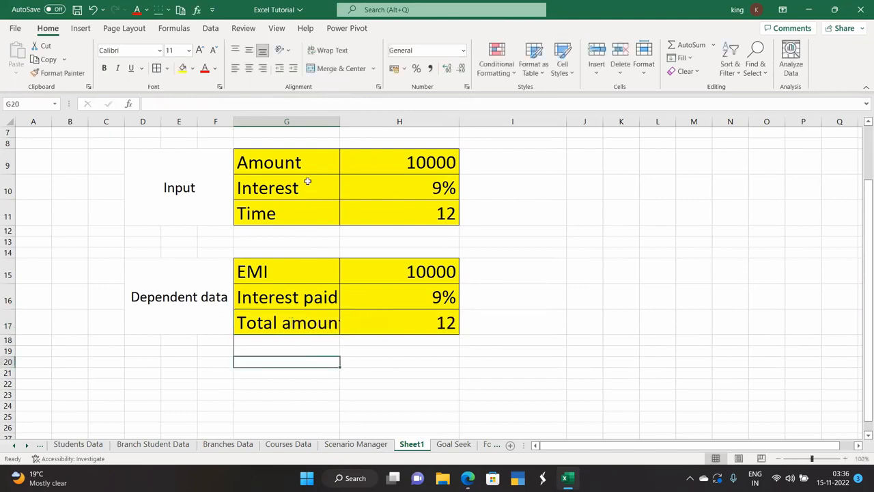
left_click_drag(342, 120, 398, 123)
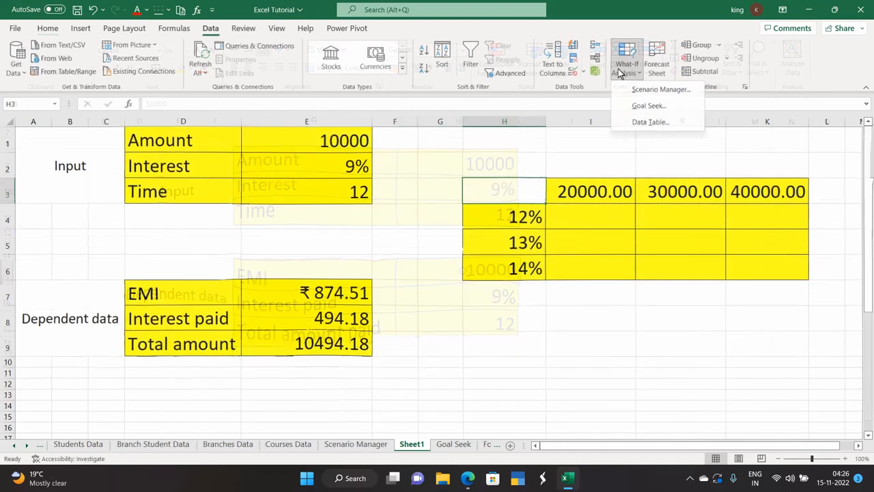
- Link corner cell H3 of the amount and interest rate grid to the EMI result with =E7
left_click(633, 121)
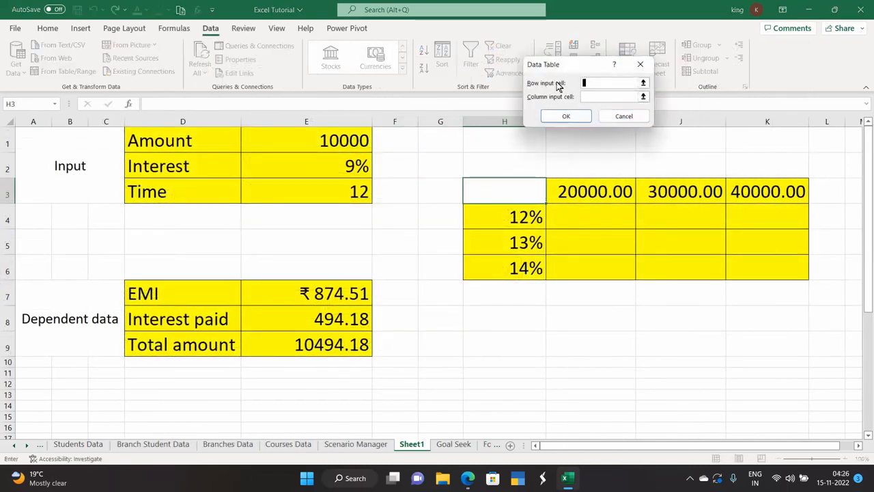
left_click(640, 64)
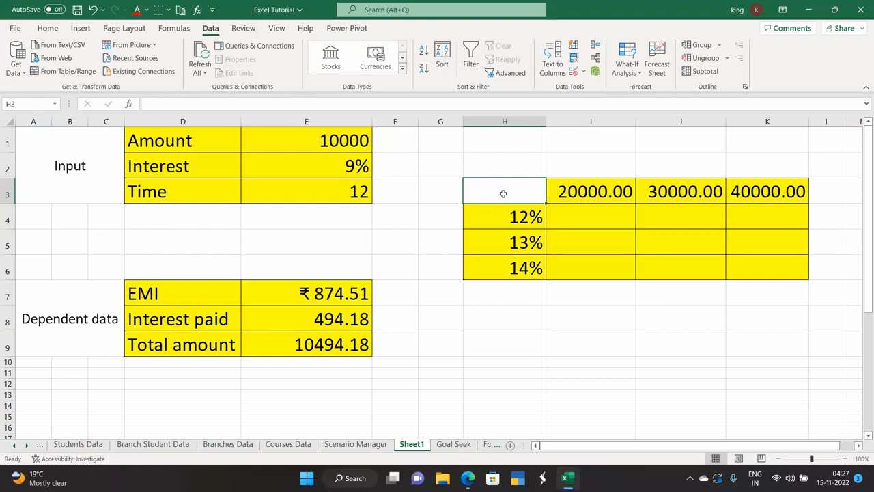
type("=")
left_click(338, 290)
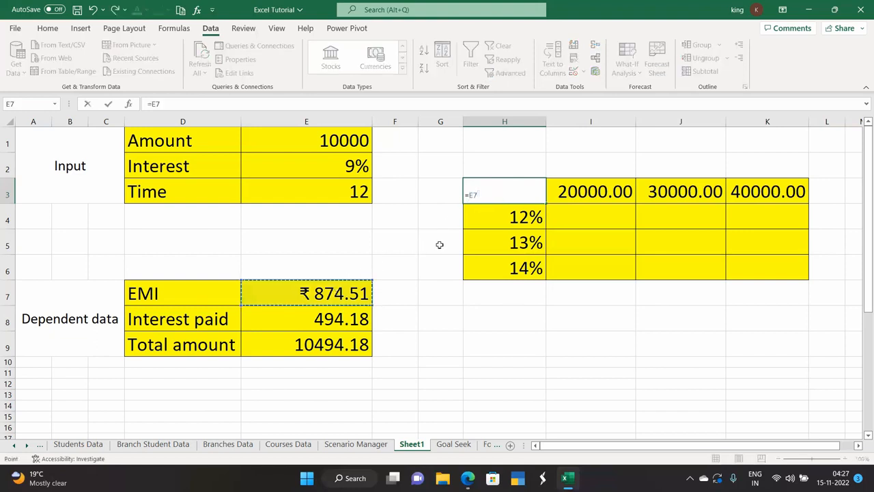
key("Return")
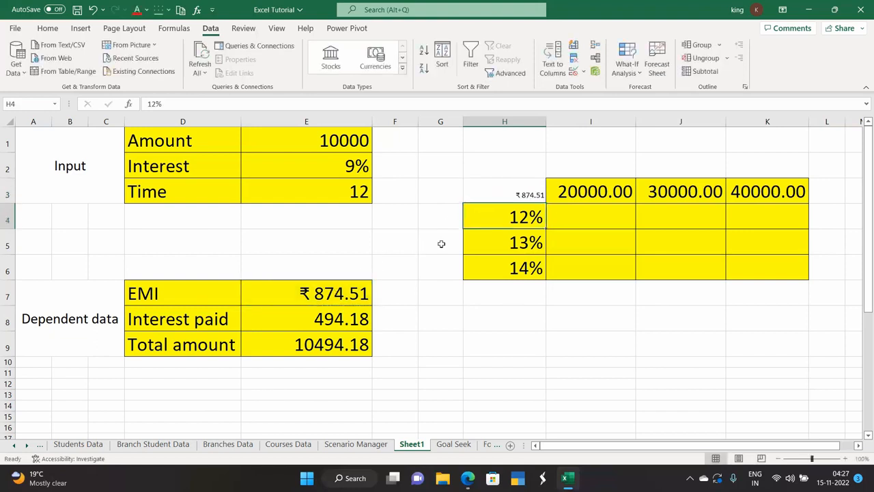
- Fill H3 with yellow and copy the formatting of I3 onto it with Format Painter
left_click(517, 194)
left_click(47, 28)
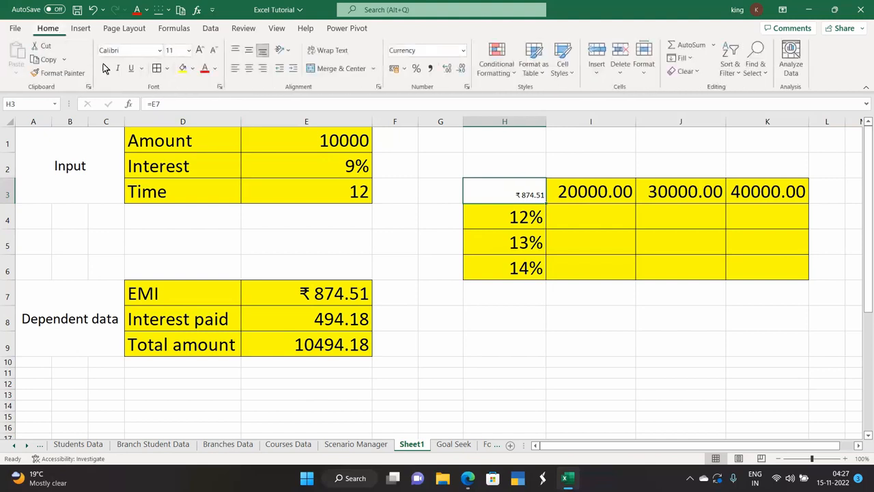
left_click(183, 68)
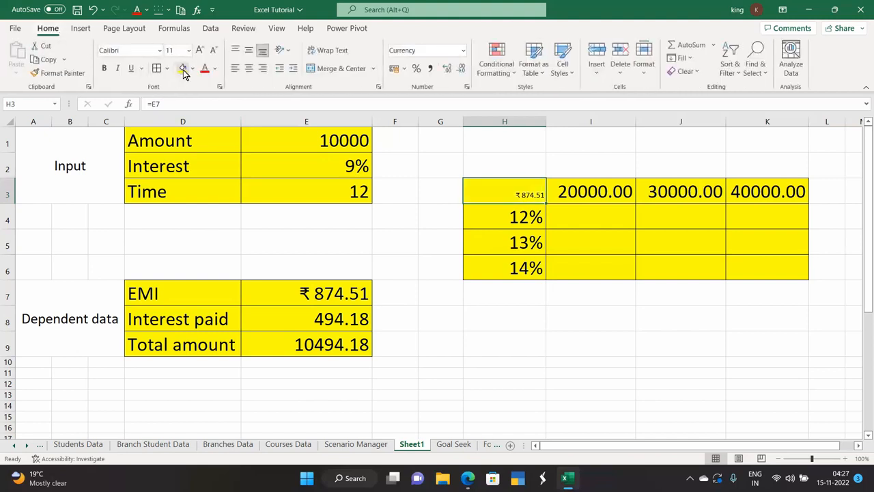
left_click(570, 185)
left_click(68, 73)
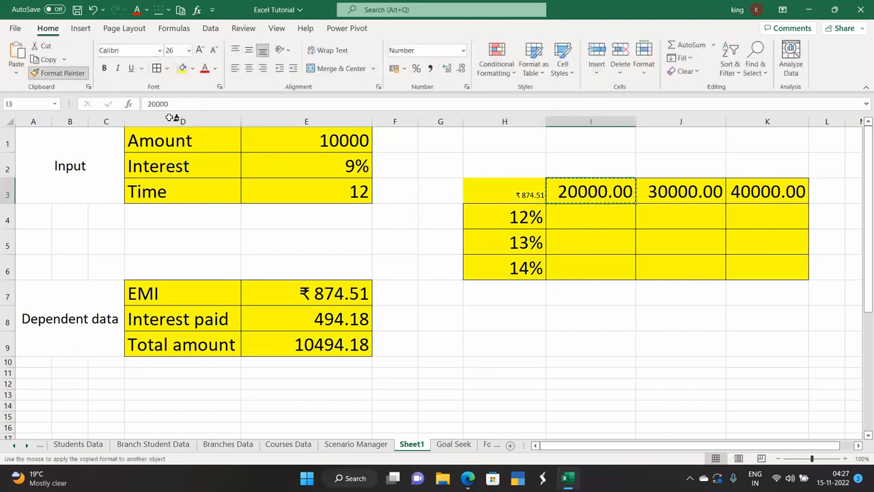
left_click(491, 189)
left_click(597, 225)
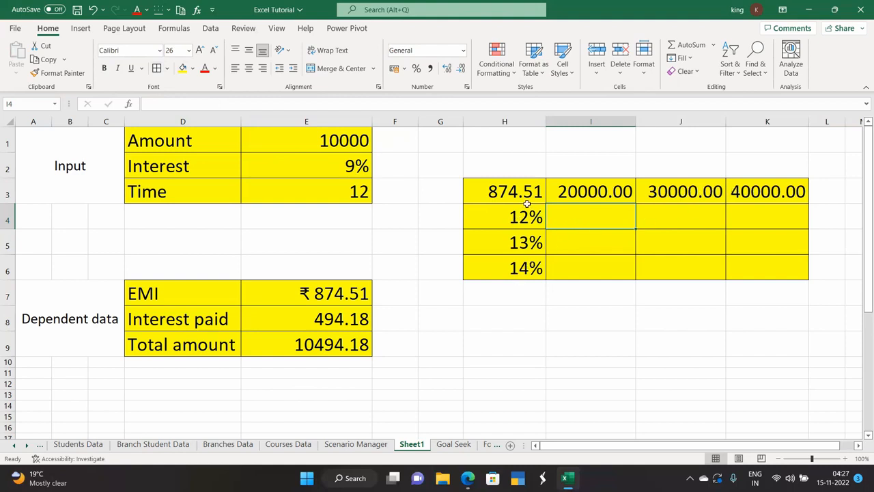
- Create a What-If Data Table over H3:K6 with row input cell $E$1 and column input cell $E$2
left_click_drag(496, 189, 745, 245)
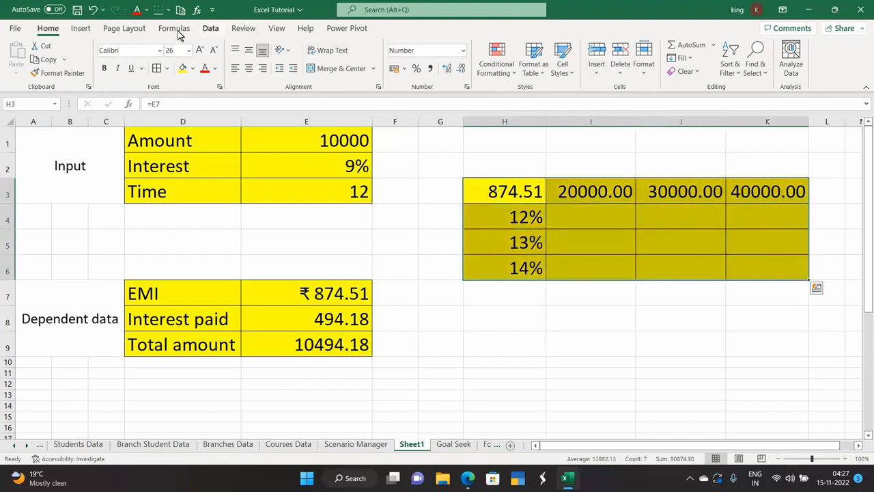
left_click(210, 30)
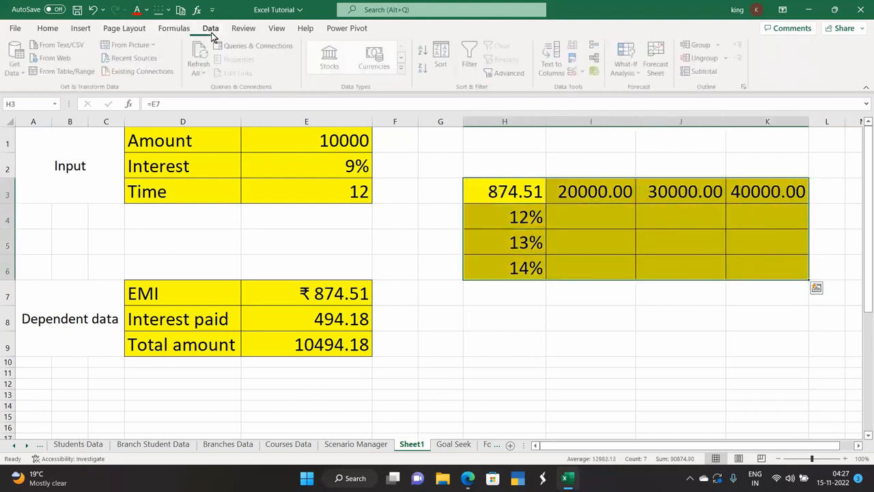
left_click(638, 76)
left_click(646, 122)
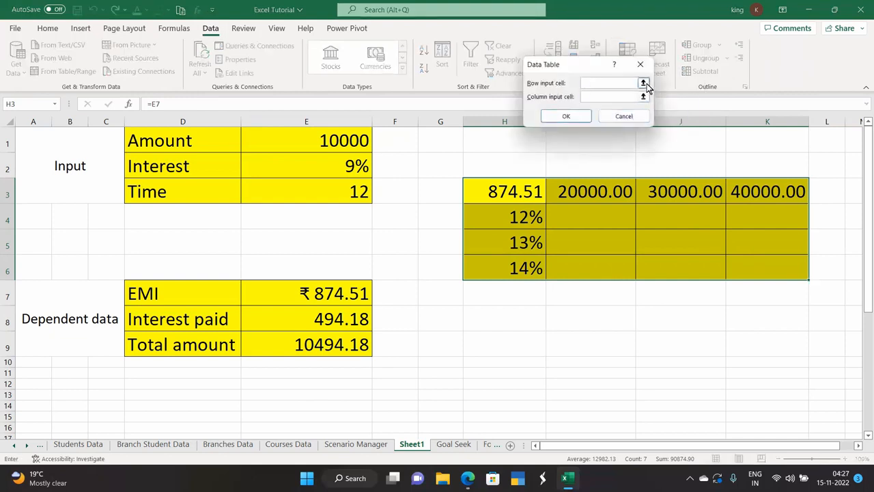
left_click(322, 142)
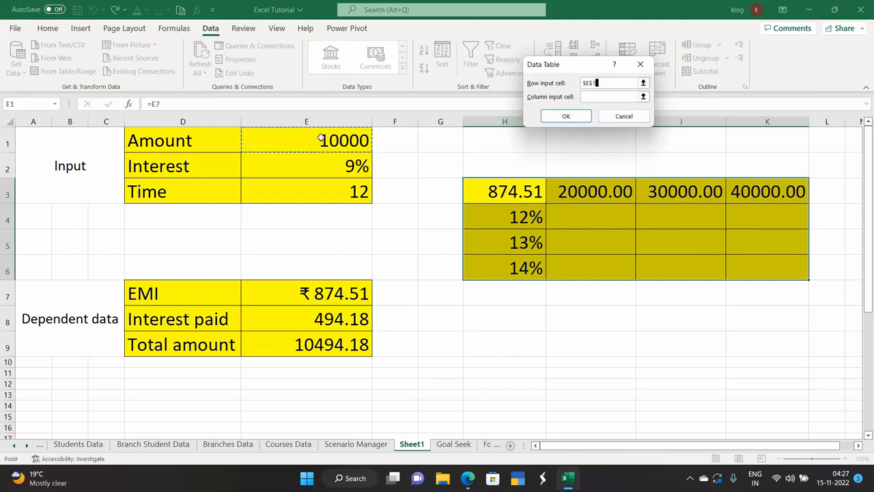
left_click(642, 97)
left_click(307, 157)
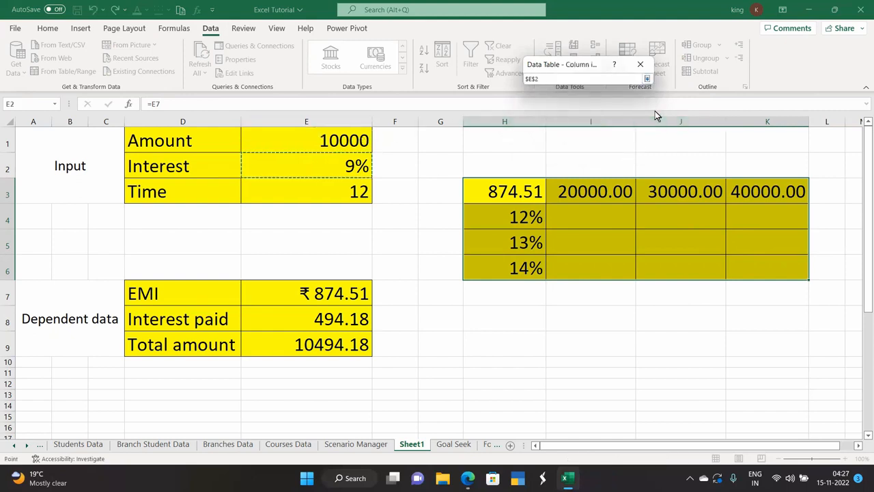
left_click(647, 78)
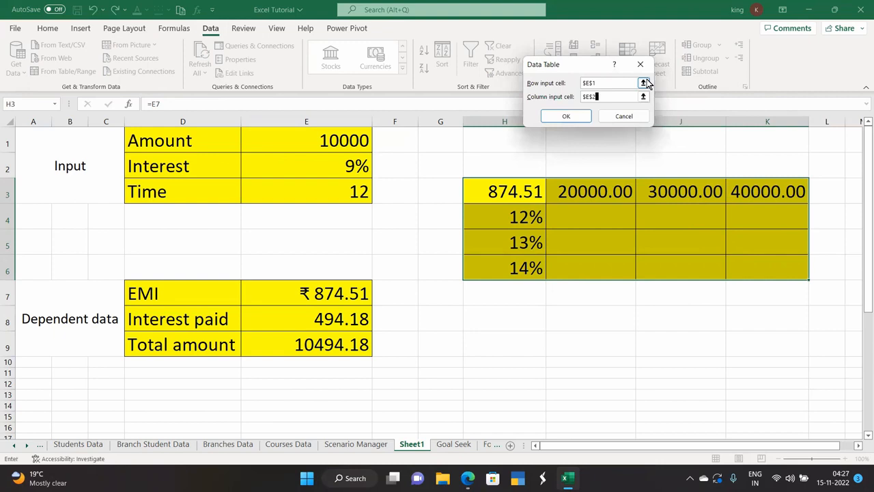
left_click(565, 116)
left_click(547, 313)
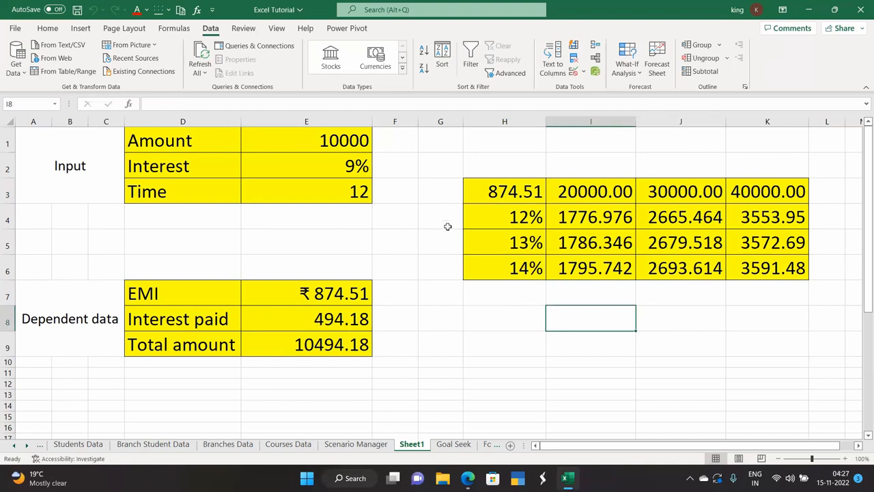
- Point the data table's corner cell H3 to the Interest paid result with =E8
left_click(496, 202)
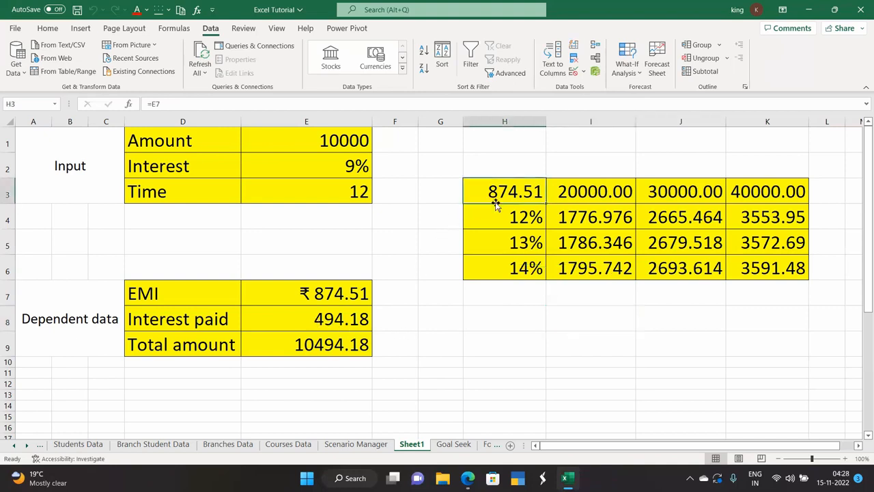
key("BackSpace")
type("=")
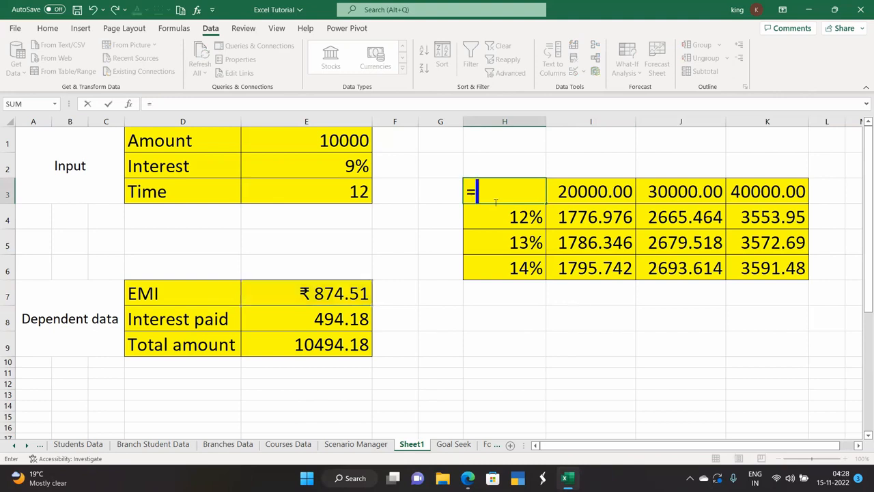
left_click(313, 319)
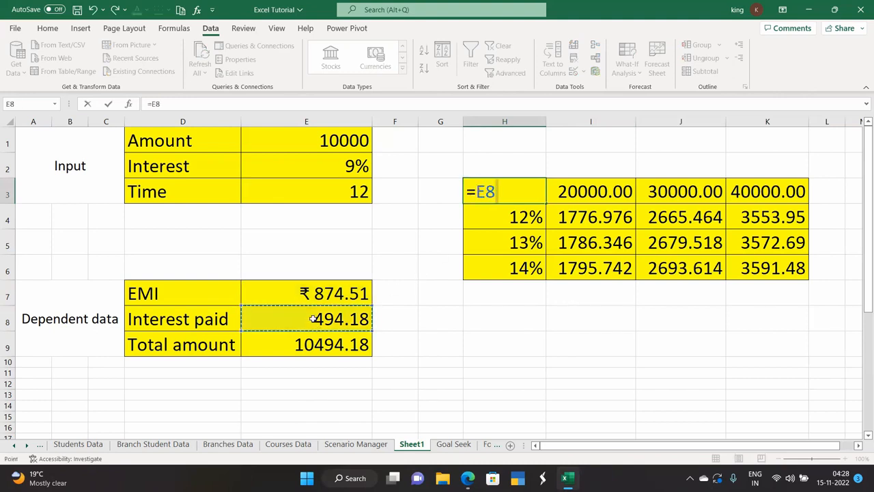
key("Return")
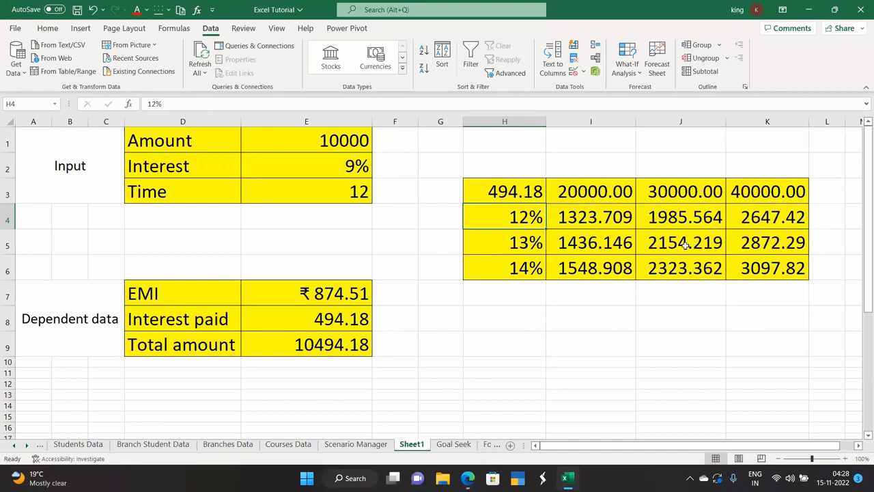
- Point the data table's corner cell H3 to the Total amount result in E9
left_click(499, 189)
key("BackSpace")
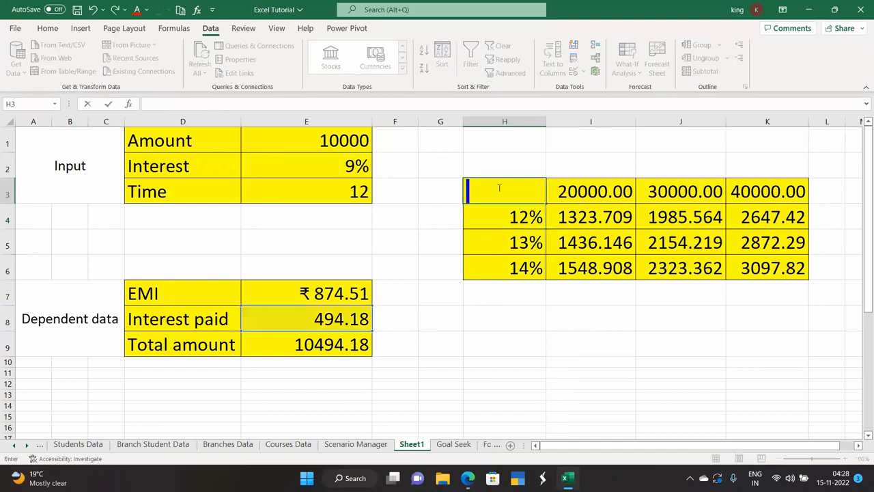
type("=")
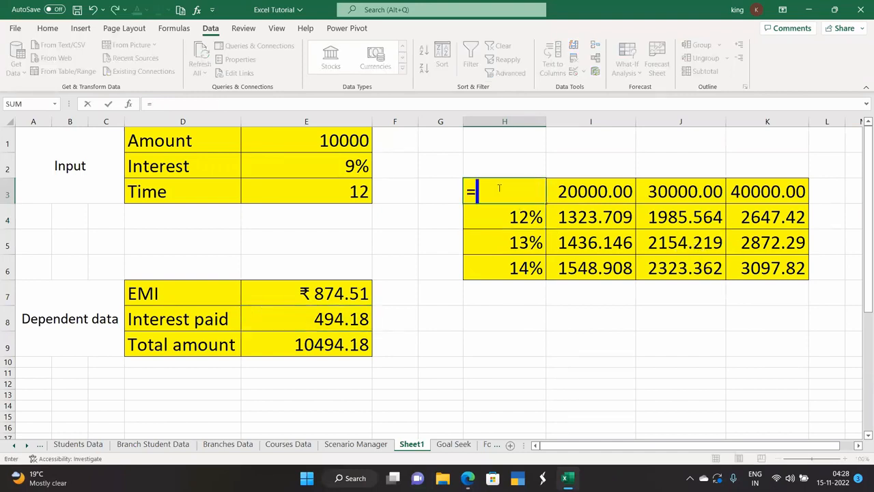
left_click(321, 344)
key("Return")
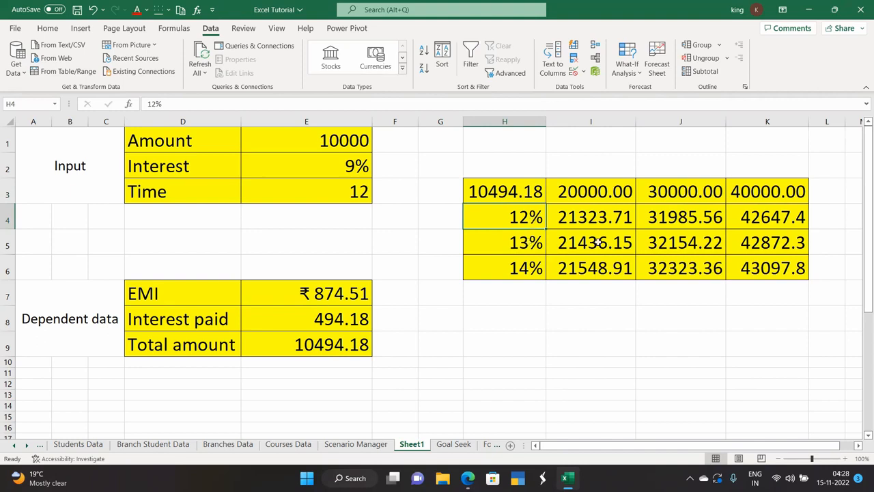
- Change the interest rate in H6, the last row of the data table, to 24%
double_click(519, 269)
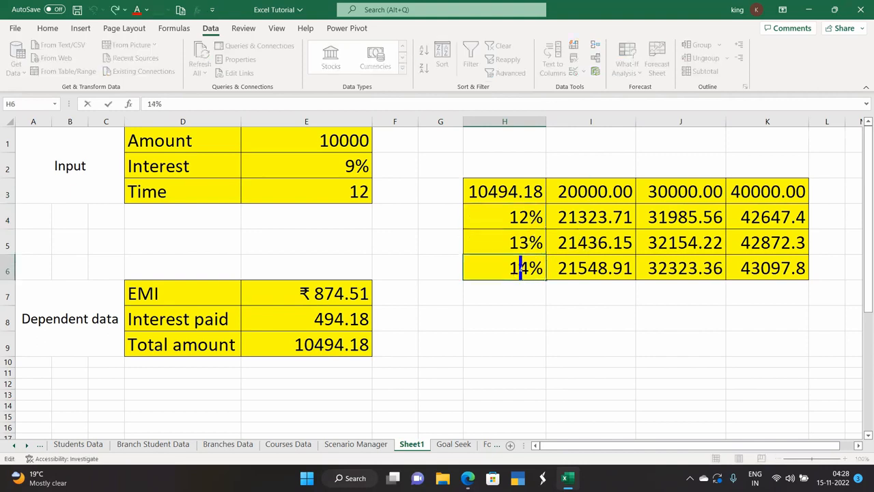
key("BackSpace")
type("2")
key("Return")
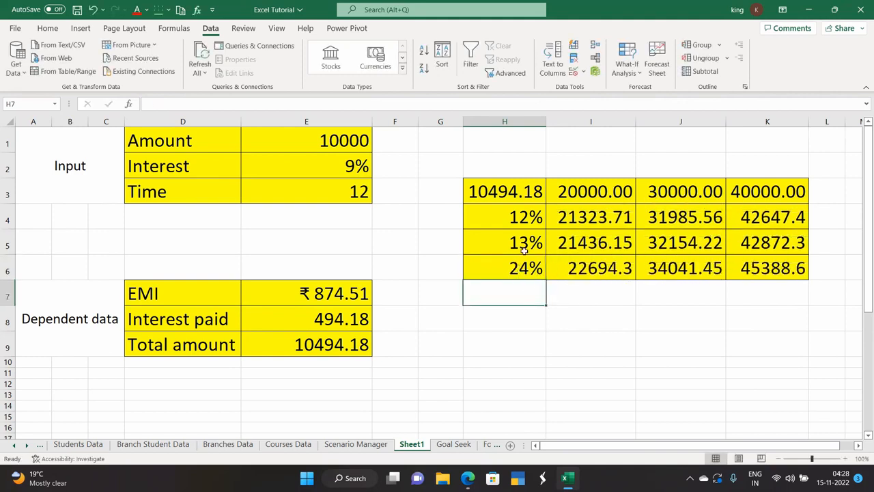
- Change the interest rate in H5, the middle row of the data table, to 15%
double_click(529, 242)
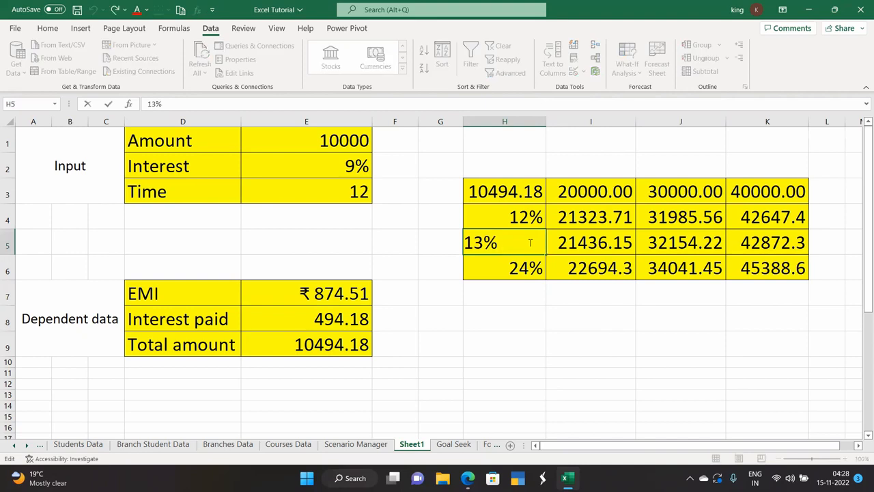
key("Left")
key("BackSpace")
type("5")
key("Return")
left_click(534, 318)
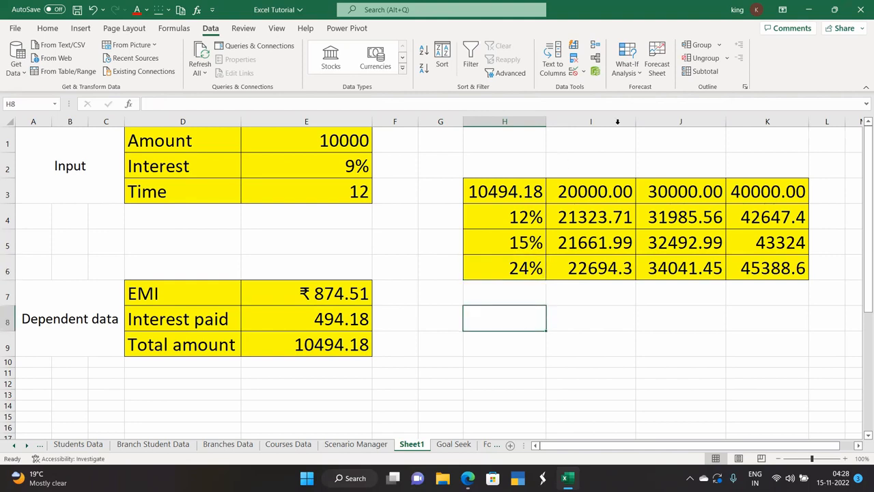
left_click(633, 75)
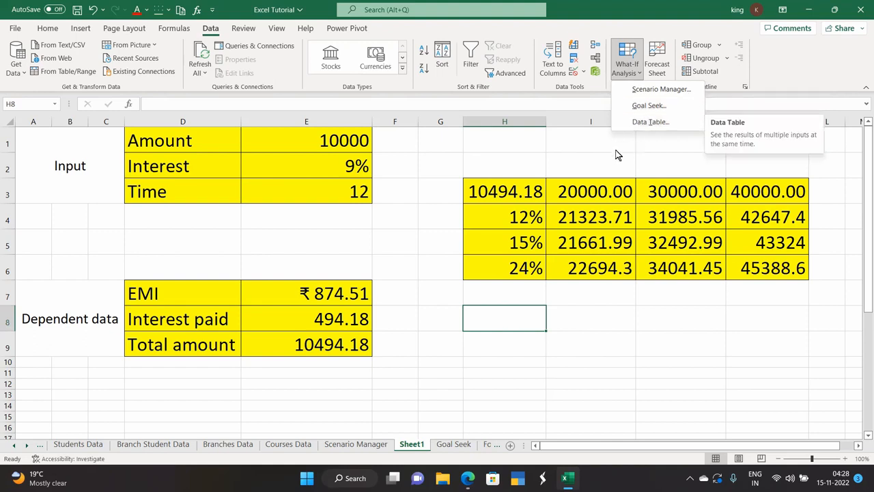
left_click(580, 152)
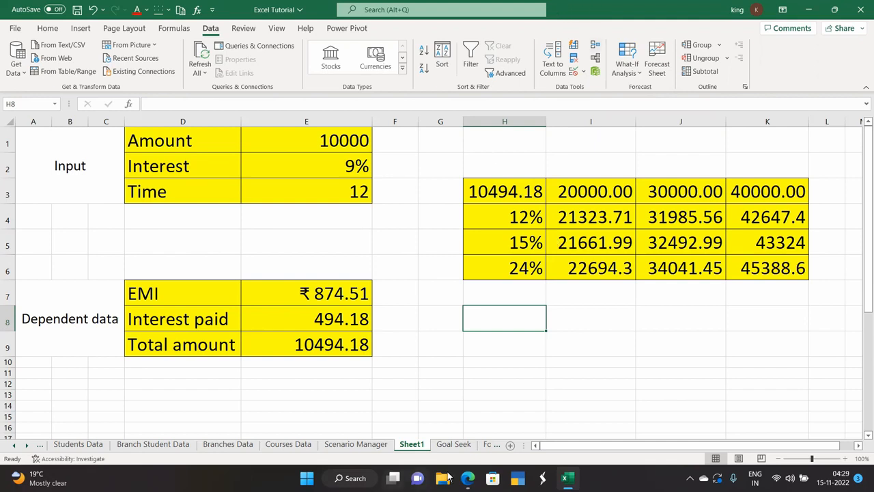
- Switch to the Goal Seek worksheet
left_click(465, 445)
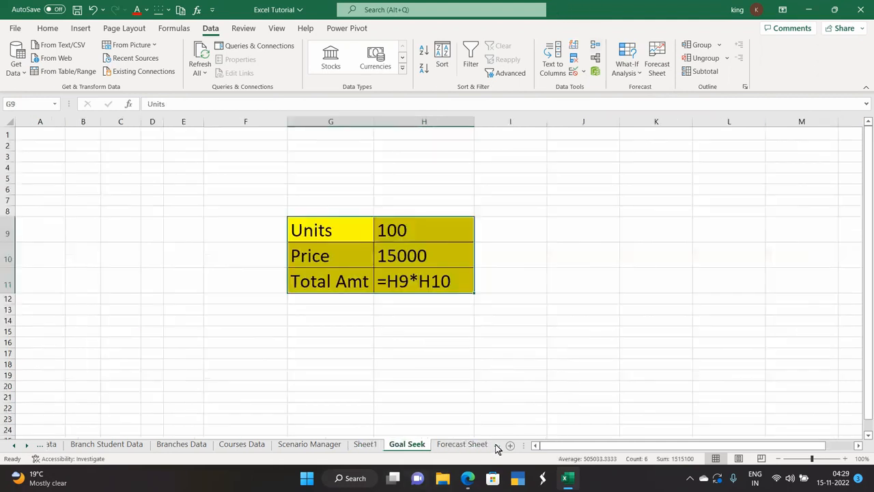
- On the Forecast Sheet worksheet, create a line-chart forecast worksheet from the Month and Sales data in A2:B8
left_click(455, 445)
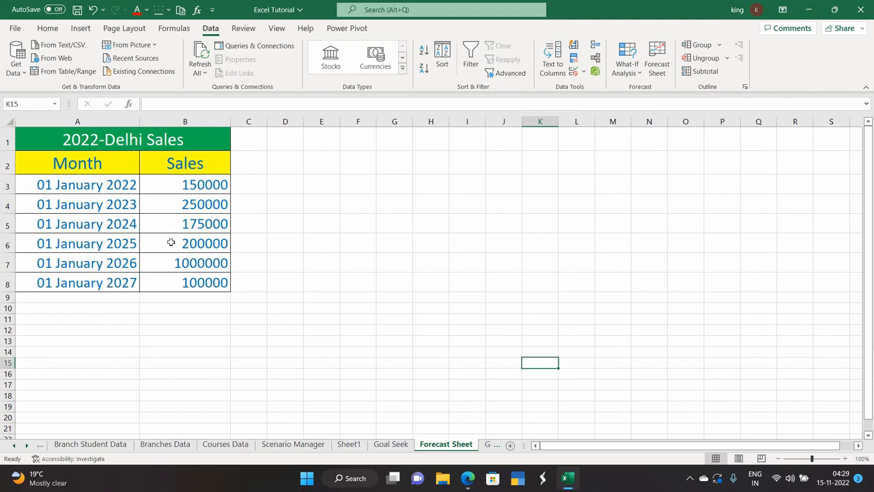
left_click_drag(76, 163, 207, 282)
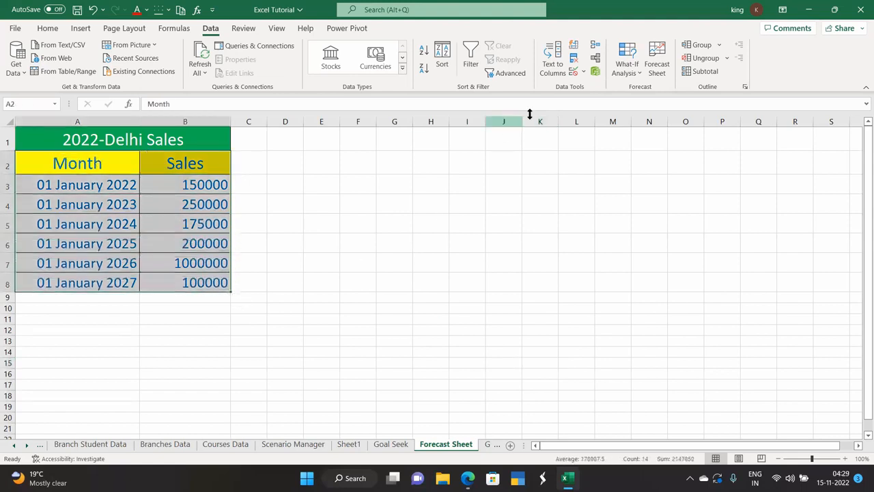
left_click(657, 60)
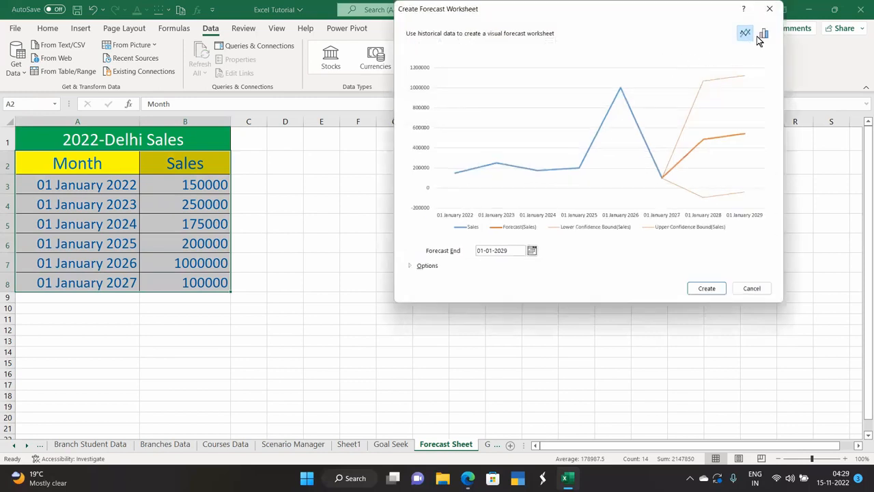
left_click(763, 34)
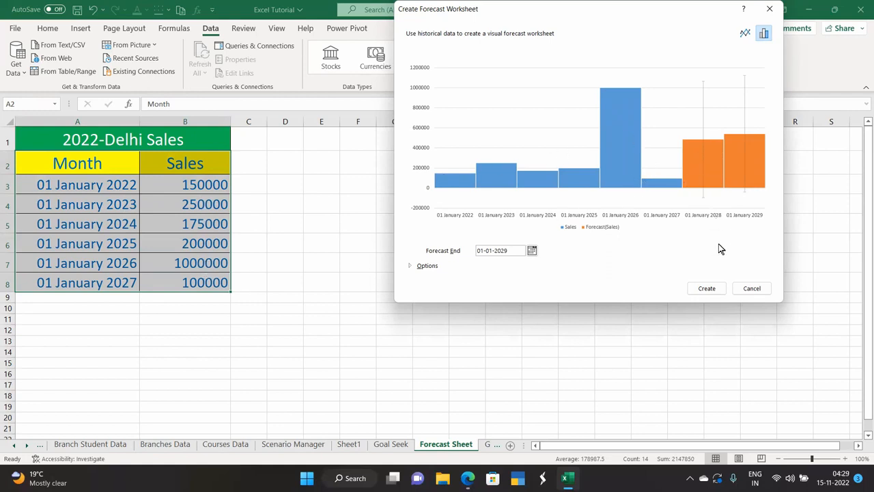
left_click(744, 34)
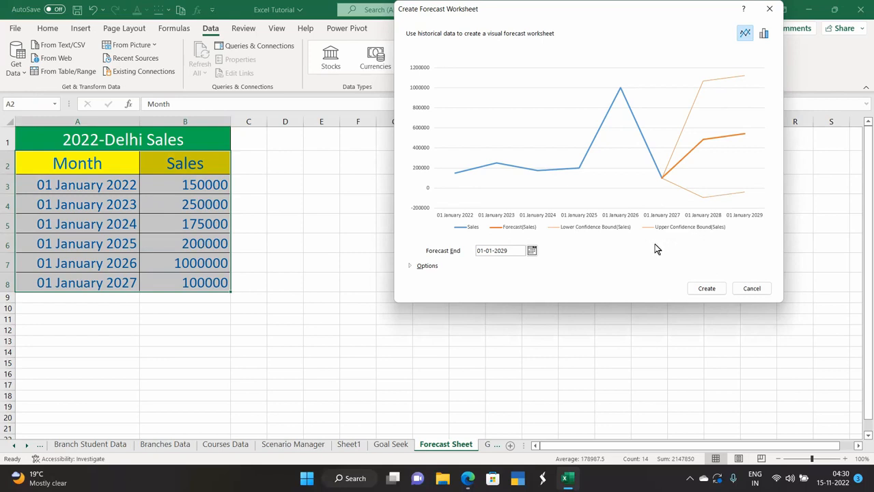
left_click(704, 288)
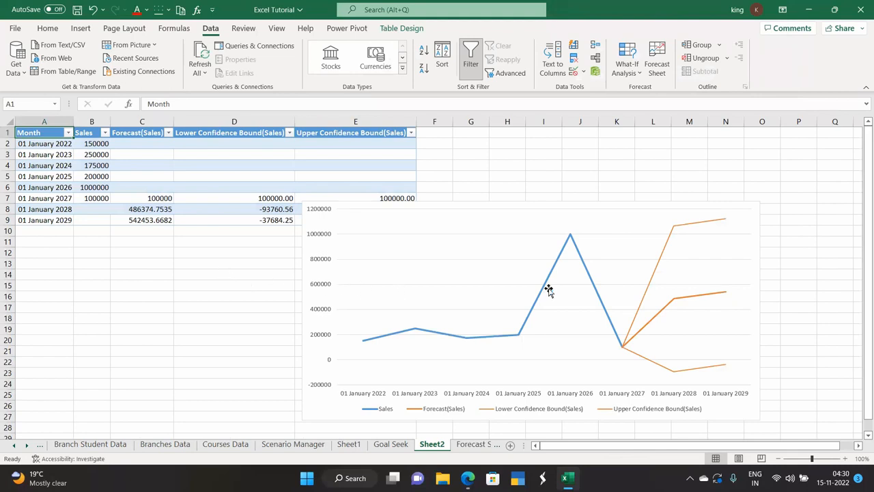
left_click(489, 294)
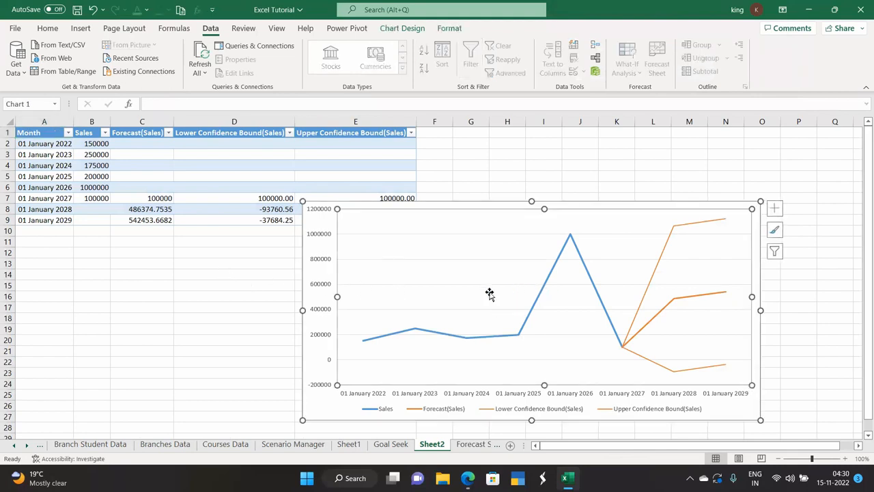
- On the Group and Ungroup worksheet, group columns A to D, from Year through Runs
left_click(473, 445)
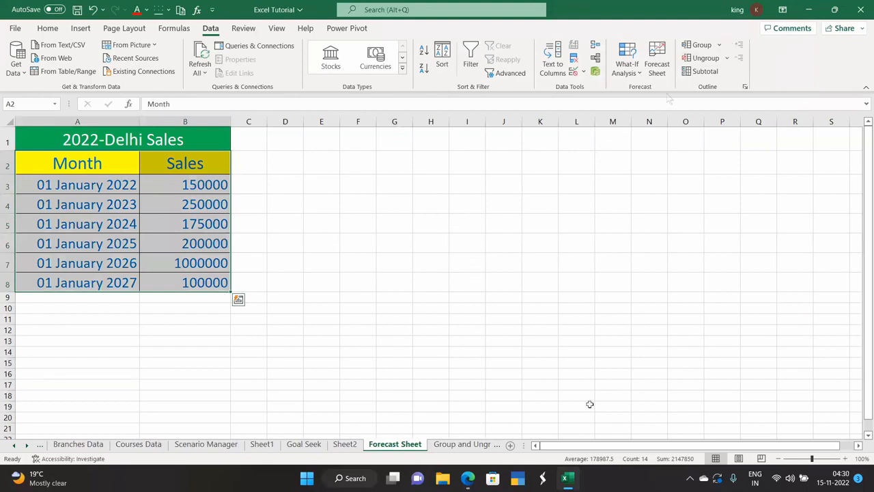
left_click(461, 445)
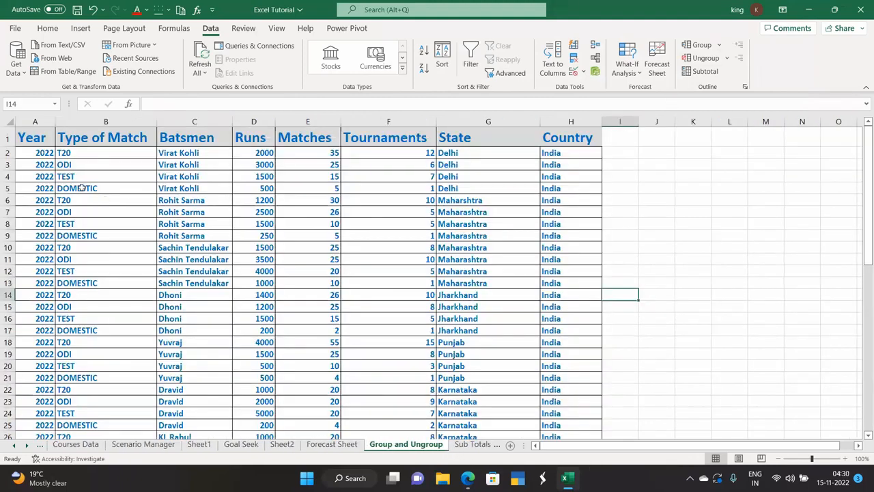
left_click_drag(32, 143, 249, 160)
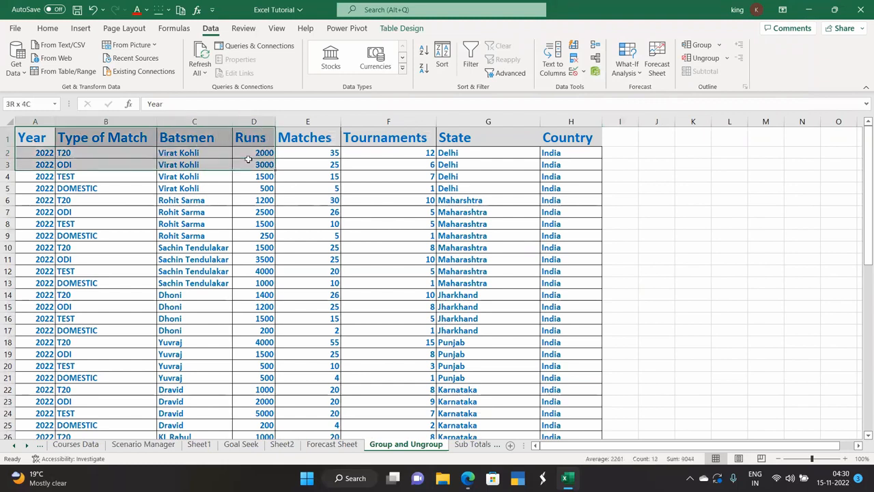
left_click(718, 46)
left_click(712, 60)
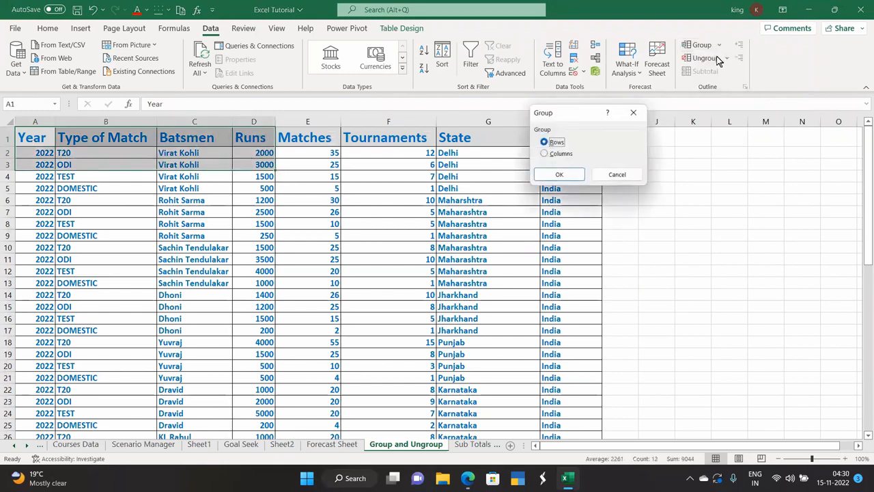
left_click(544, 154)
left_click(555, 174)
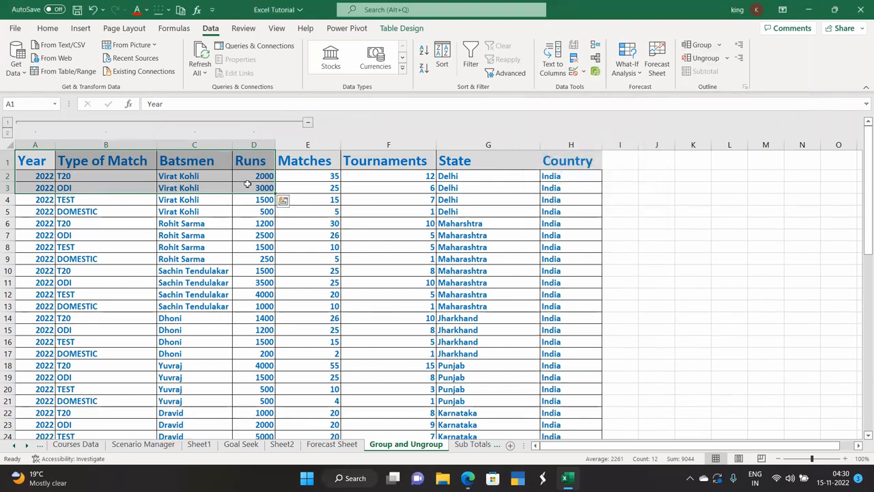
- Collapse and expand the grouped columns A to D three times to show how the outline hides them
left_click(308, 124)
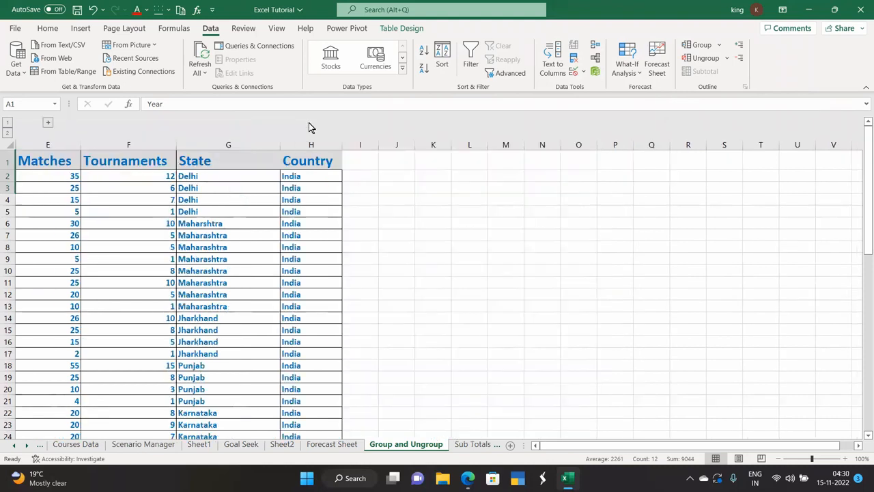
left_click(48, 124)
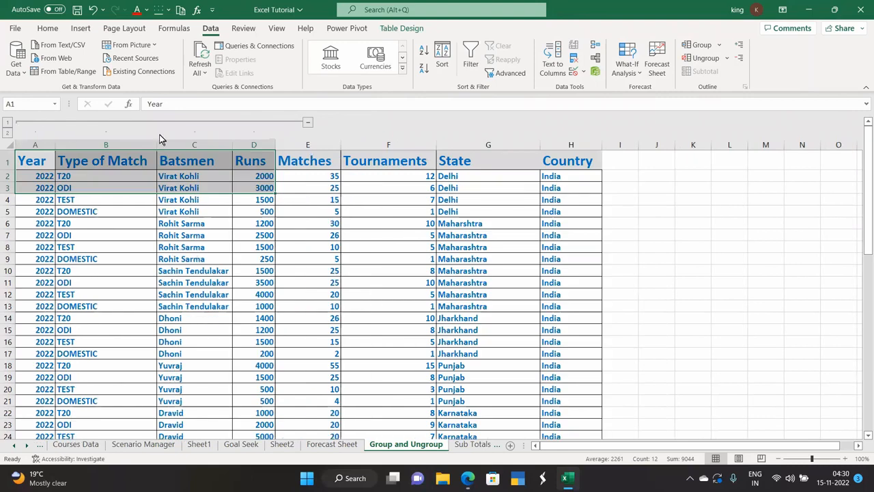
left_click(303, 123)
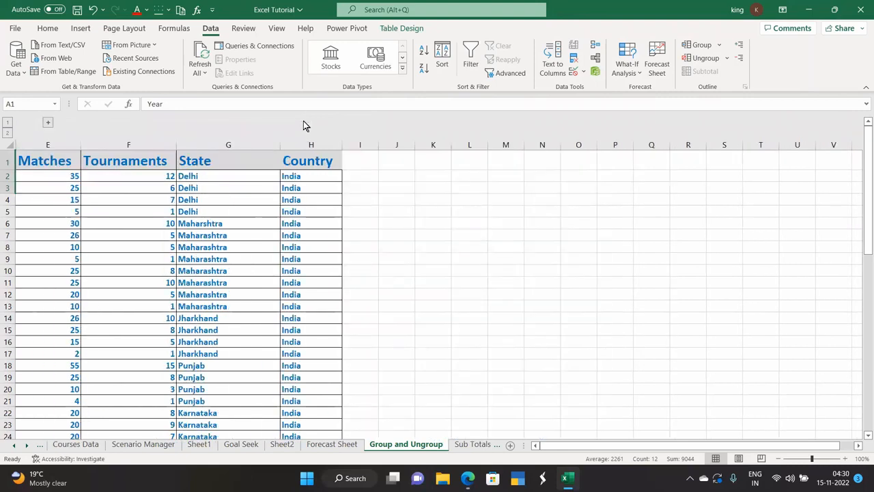
left_click(48, 123)
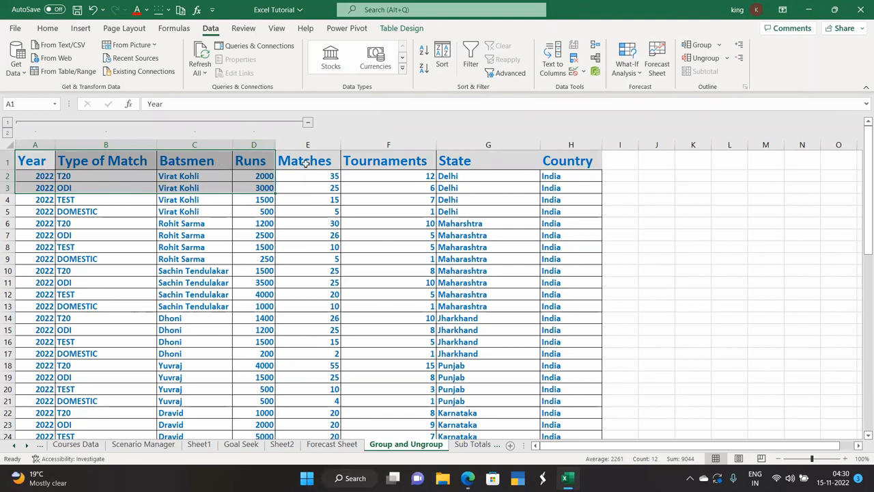
left_click(308, 123)
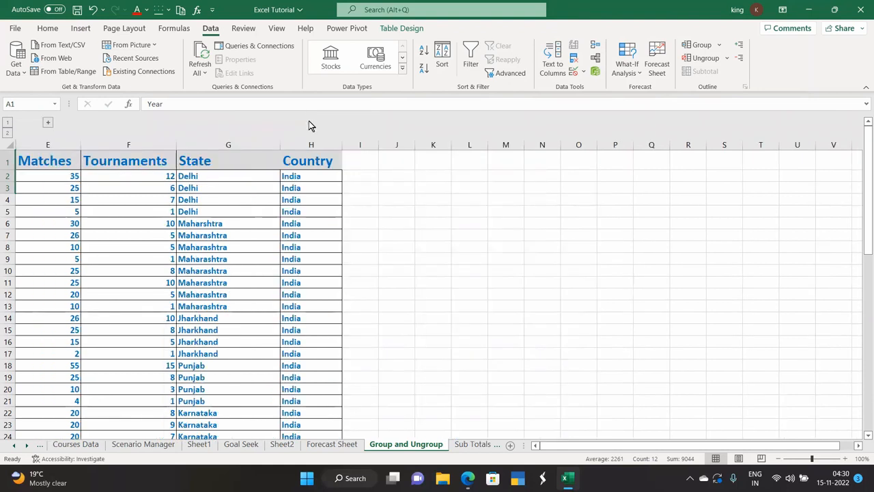
left_click(48, 124)
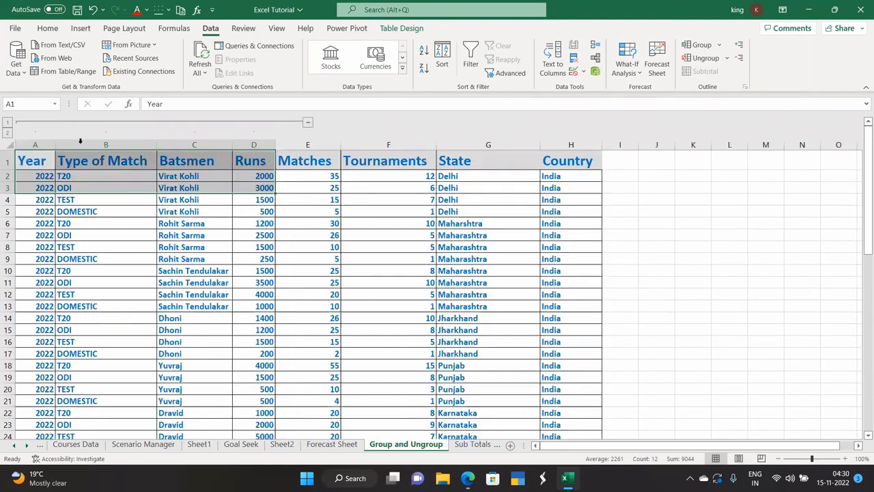
- Ungroup columns A to D of the batsmen table
left_click(726, 59)
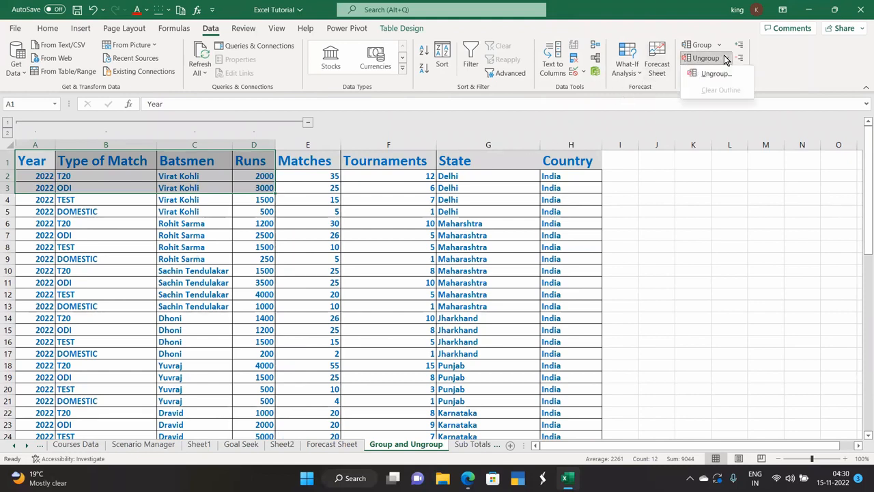
left_click(716, 81)
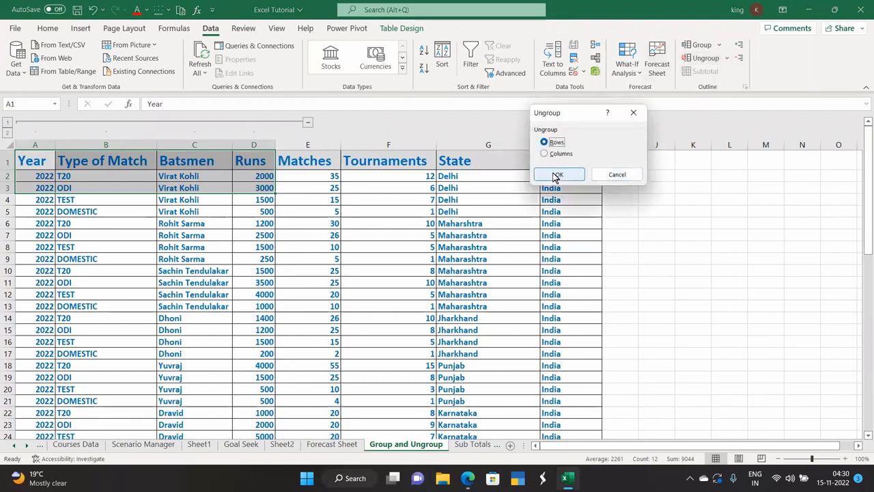
left_click(559, 155)
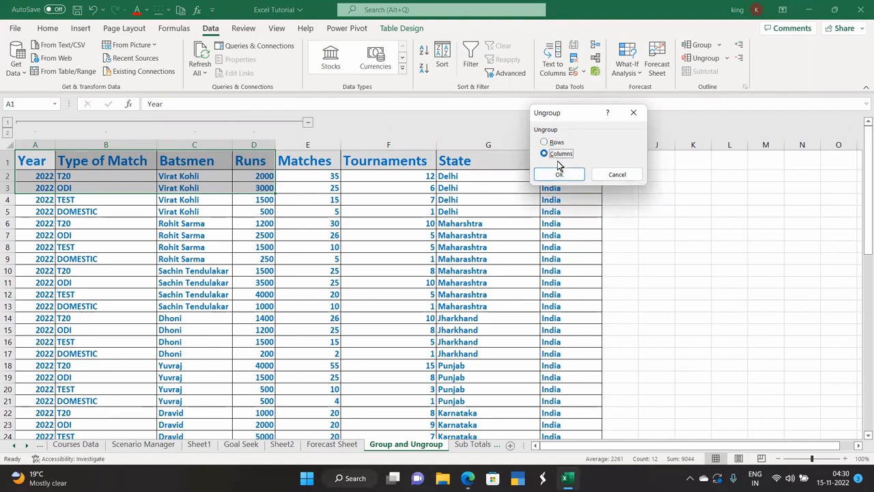
left_click(560, 175)
left_click(648, 266)
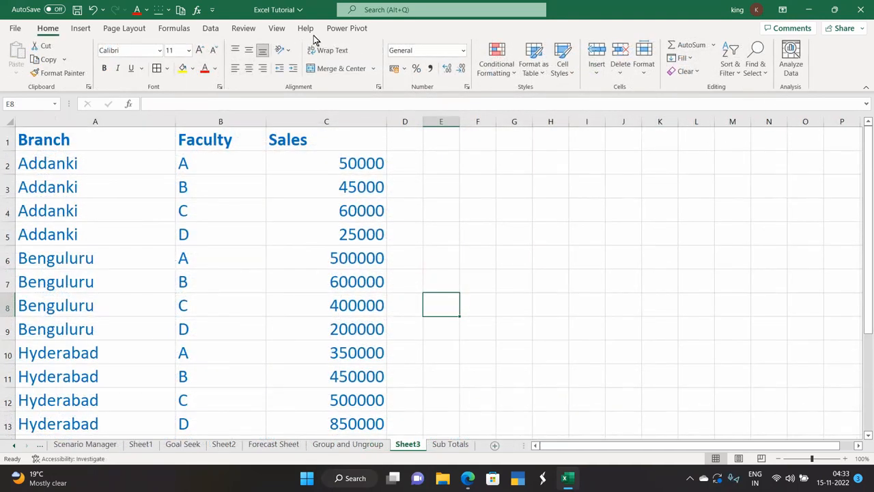
- Add Sum subtotals of Sales at each change in Branch to the Sheet3 data, with the summary below the data, and review them
left_click(211, 28)
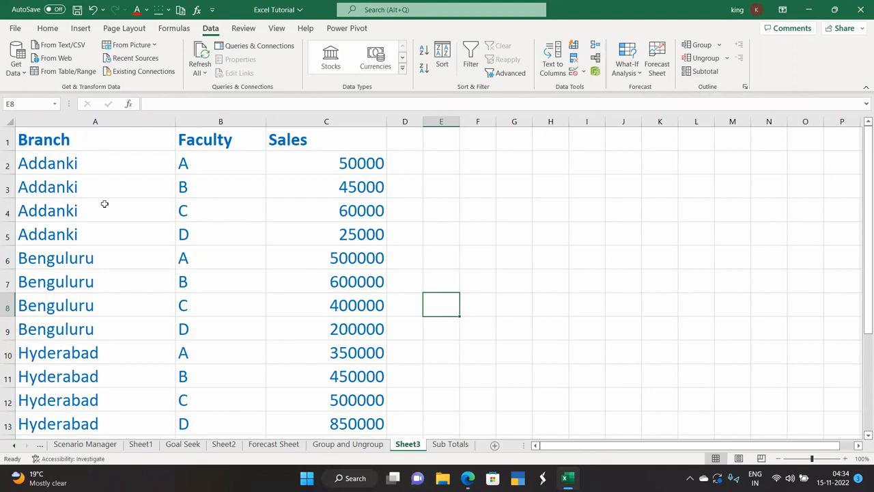
scroll(104, 203, "down", 3)
scroll(106, 208, "up", 3)
left_click(110, 202)
left_click(293, 200)
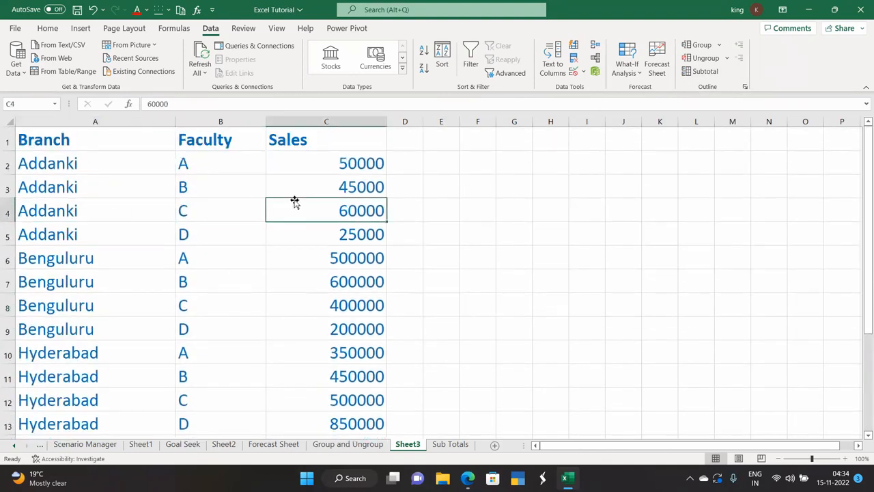
left_click(707, 73)
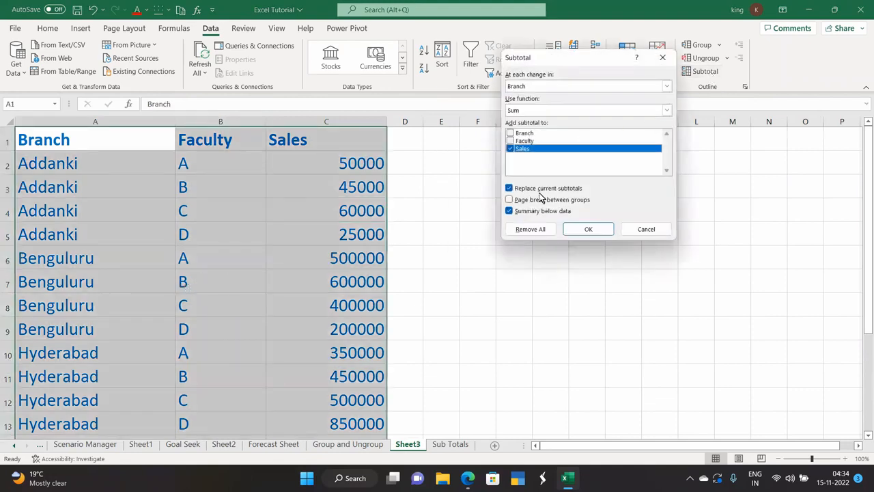
left_click(586, 228)
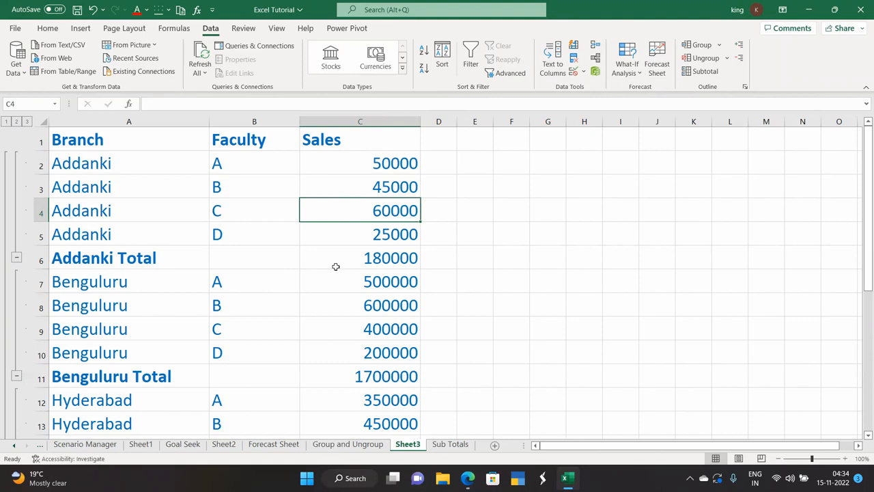
scroll(335, 266, "down", 1)
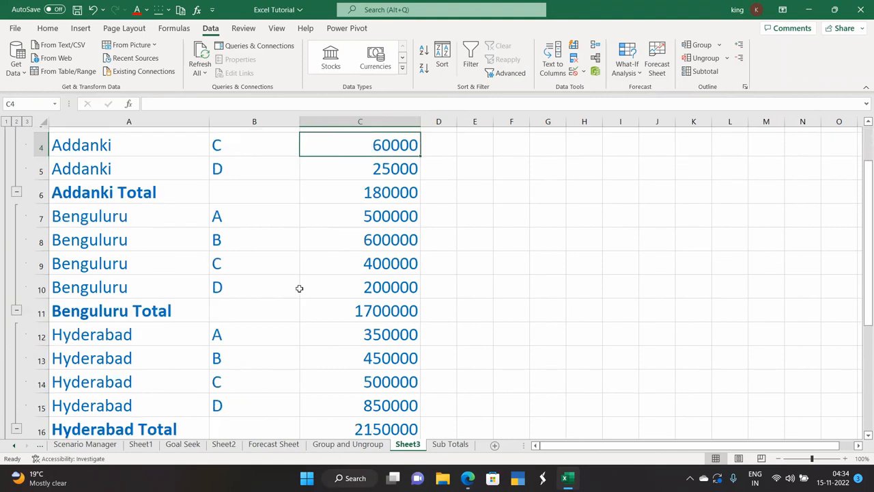
scroll(318, 308, "down", 1)
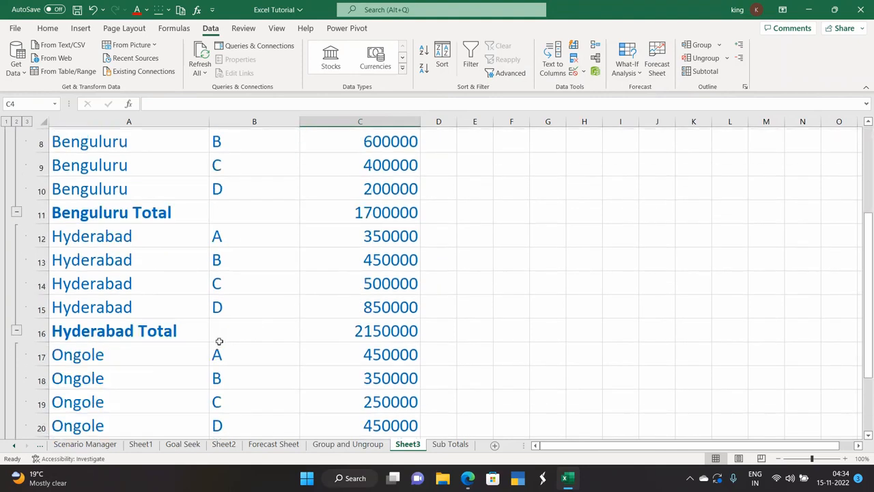
scroll(239, 331, "down", 1)
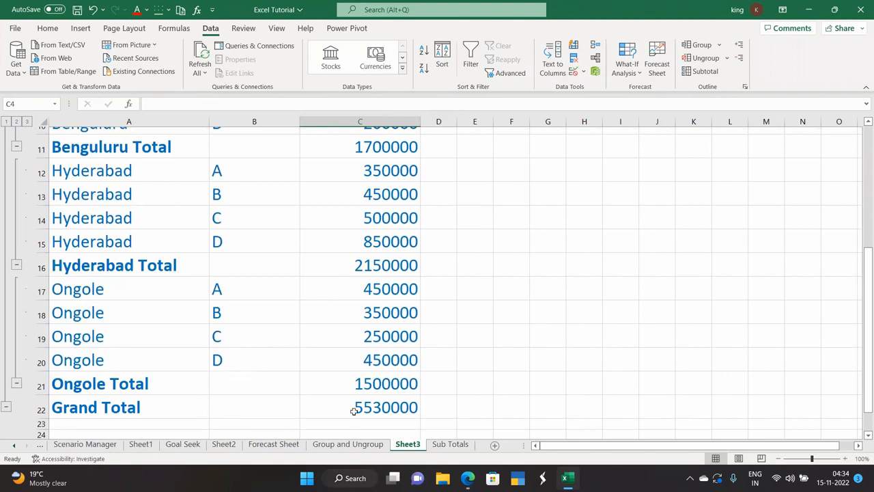
scroll(353, 411, "up", 3)
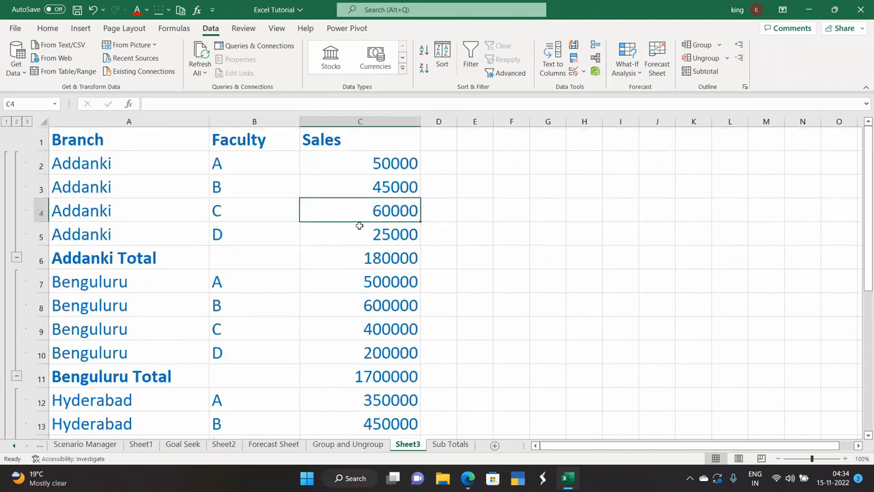